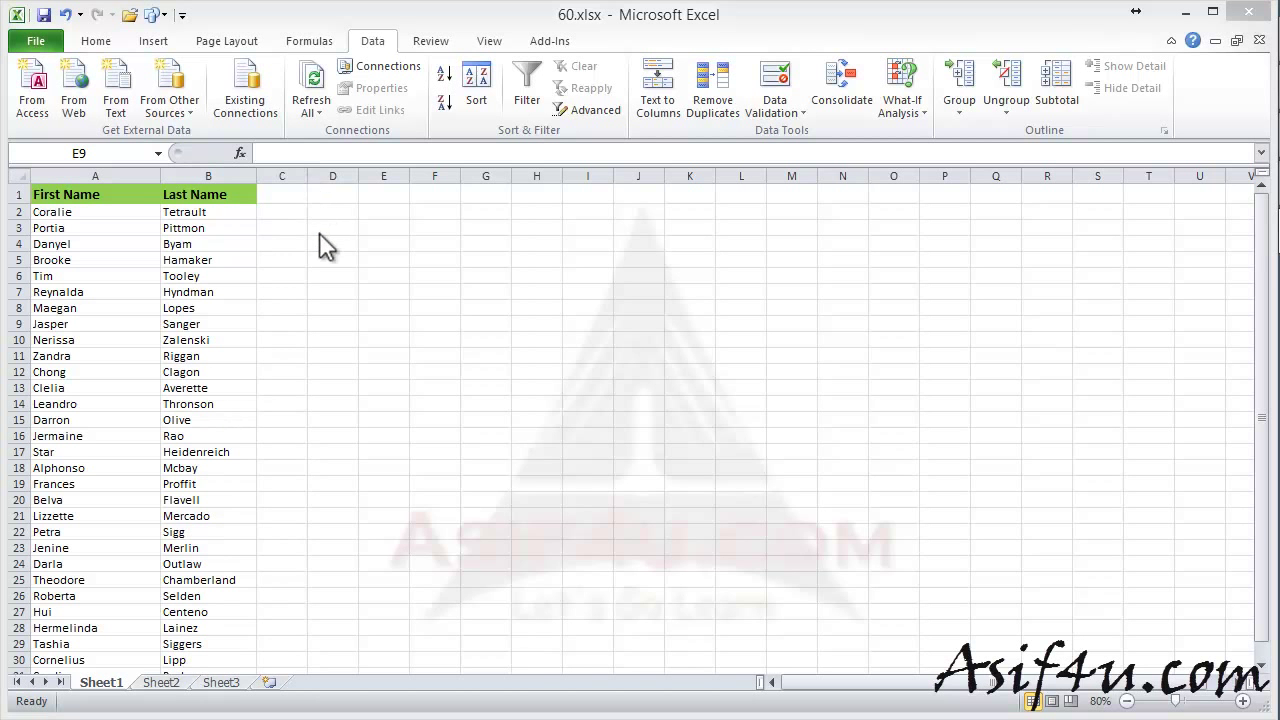
Drag column C's border to widen it to about 27.71 characters
left_click_drag(309, 181, 479, 181)
Enter the heading 'Full name' in cell C1
left_click(352, 197)
left_click(352, 198)
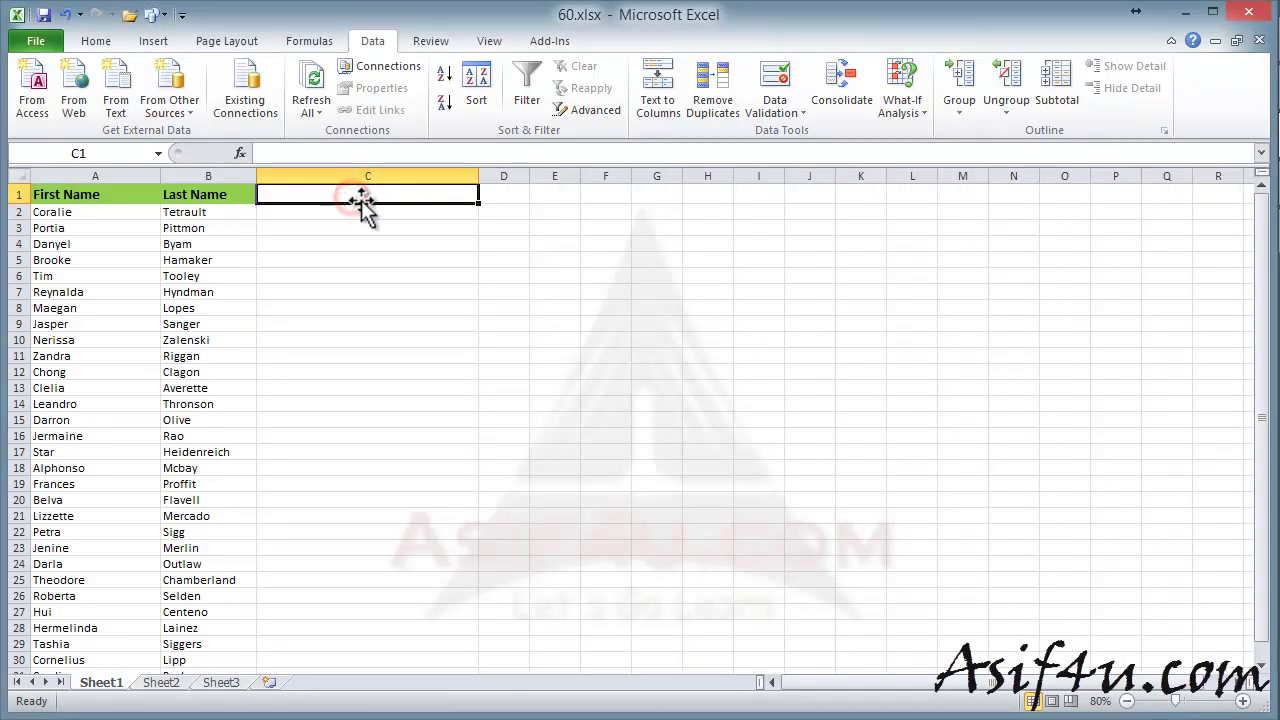
type("Full name")
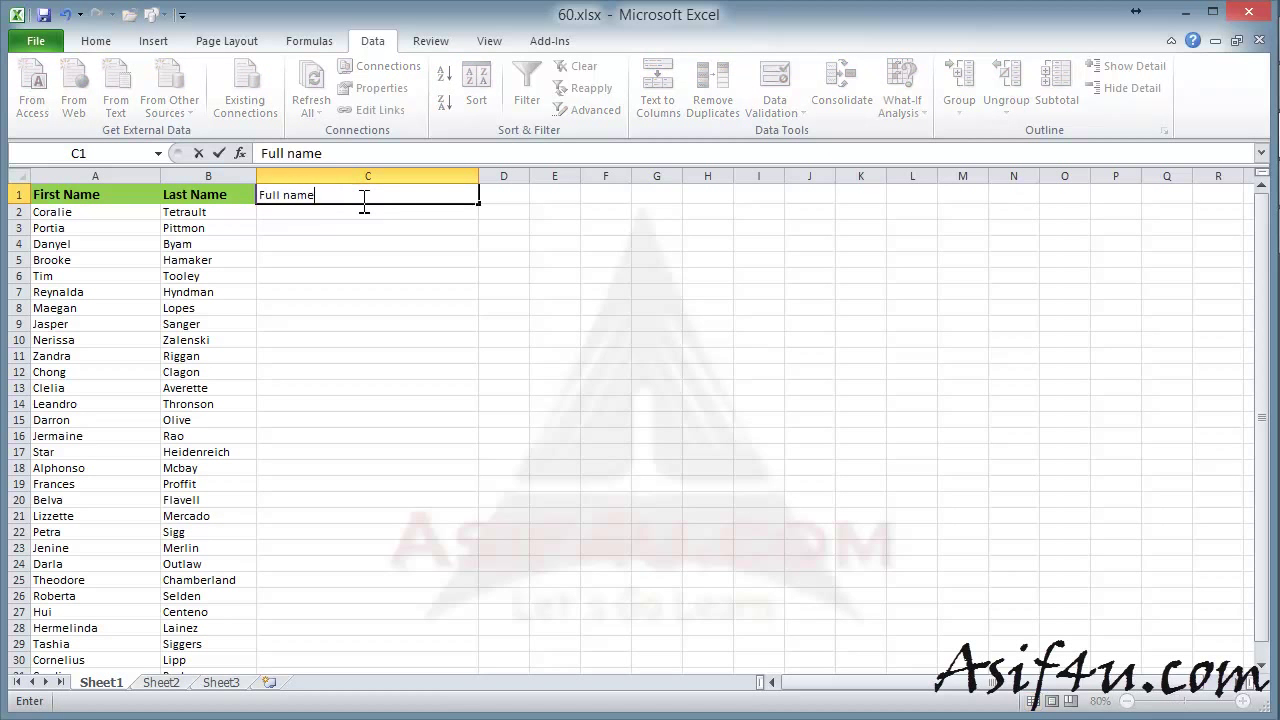
key("Tab")
Format C1 with green fill, centre and middle alignment, larger font and bold
left_click(362, 202)
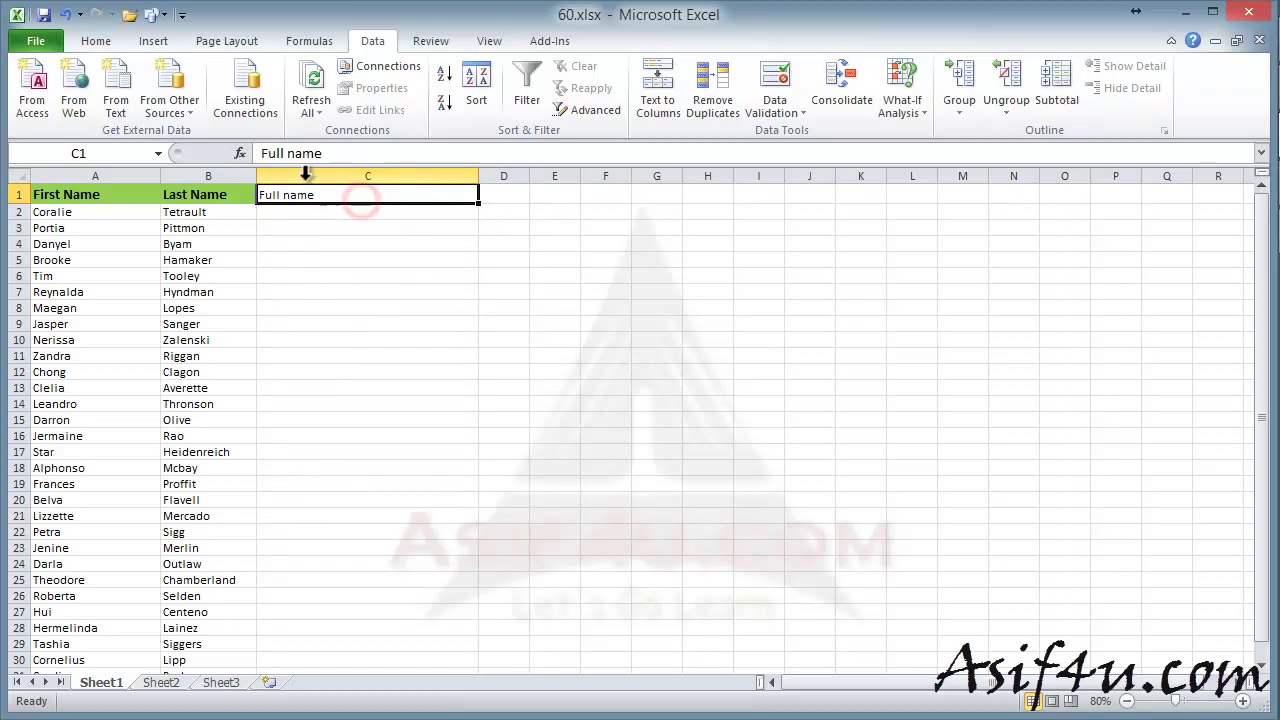
left_click(96, 41)
left_click(303, 102)
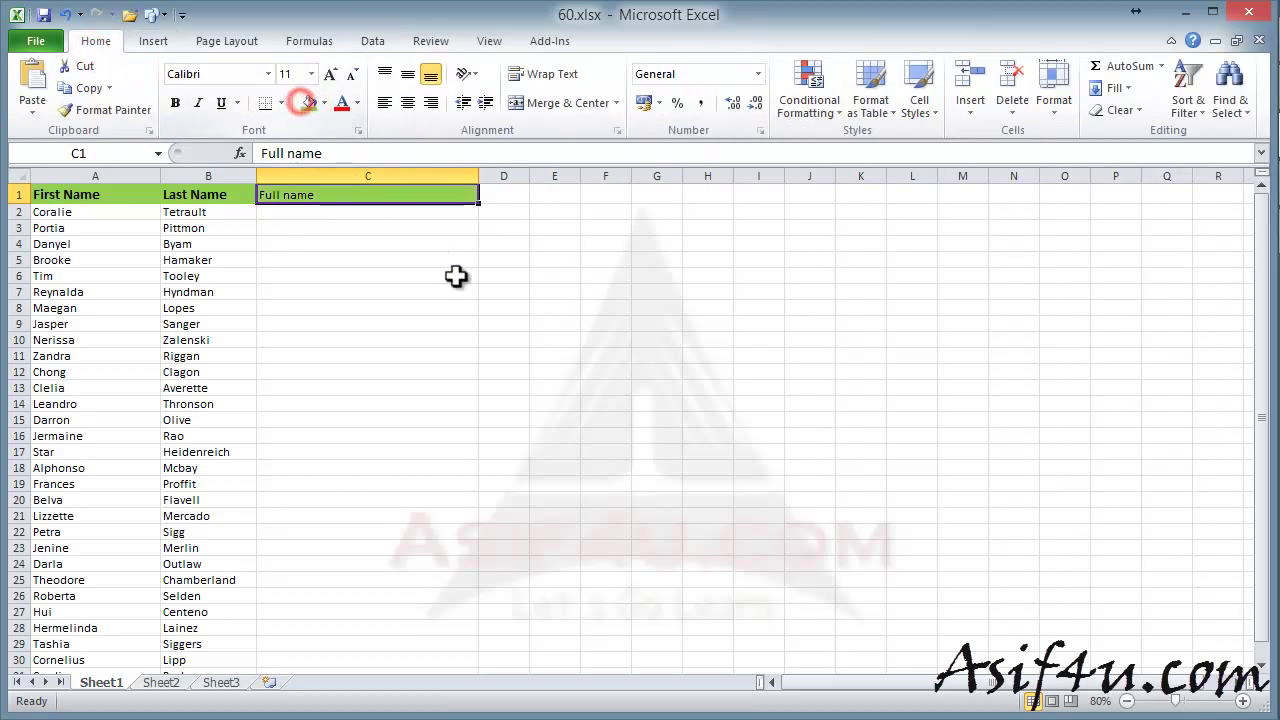
left_click(408, 103)
left_click(409, 75)
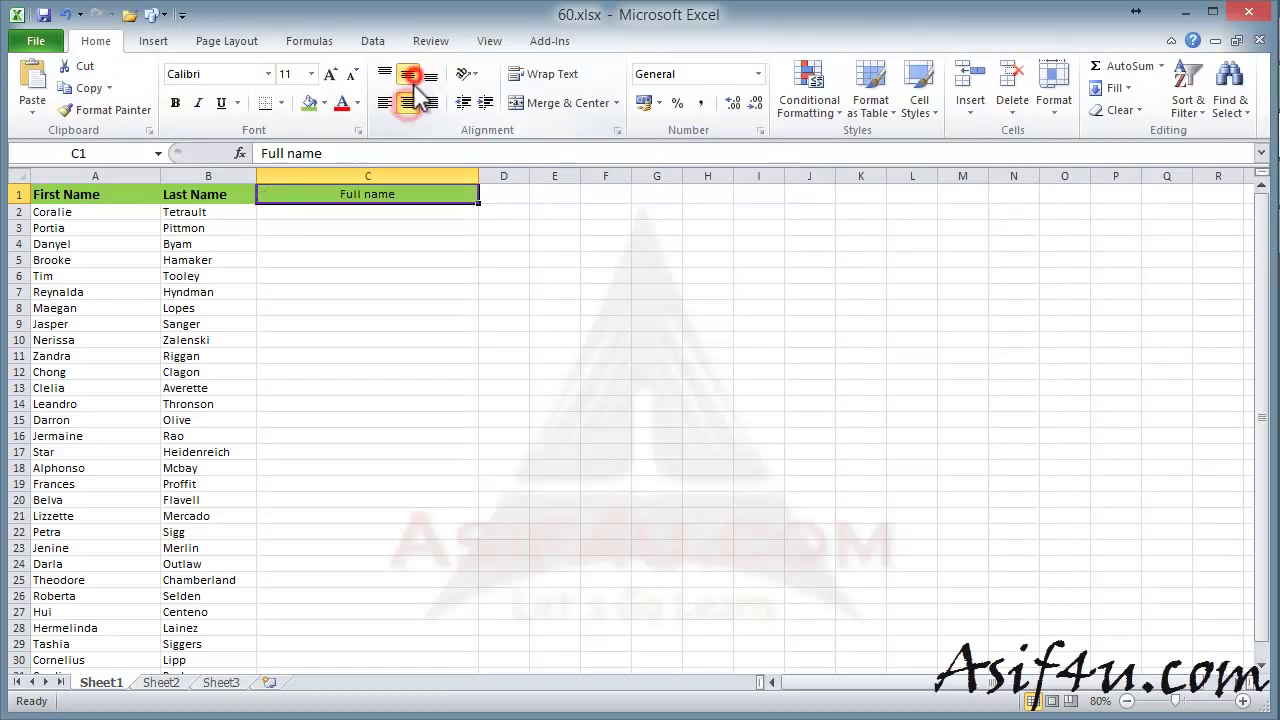
left_click(330, 74)
left_click(330, 74)
left_click(175, 103)
left_click(540, 338)
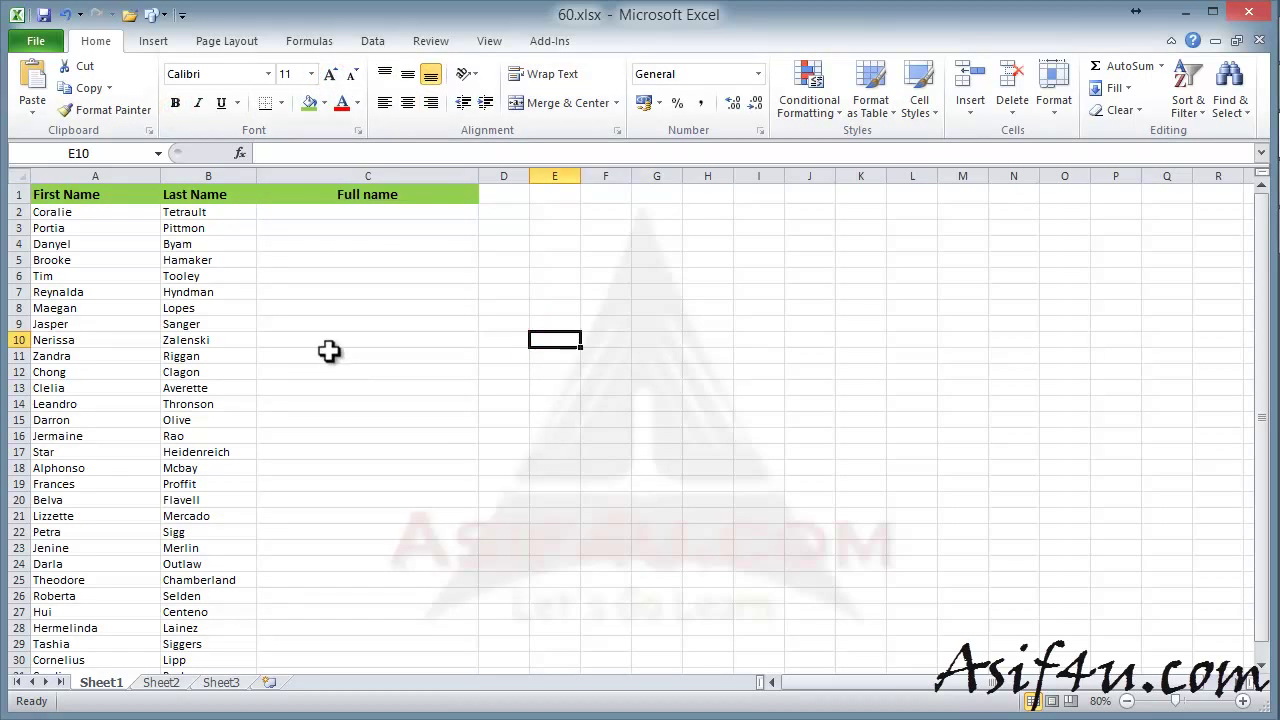
Enter the formula =B2&A2 in cell C2
left_click(360, 213)
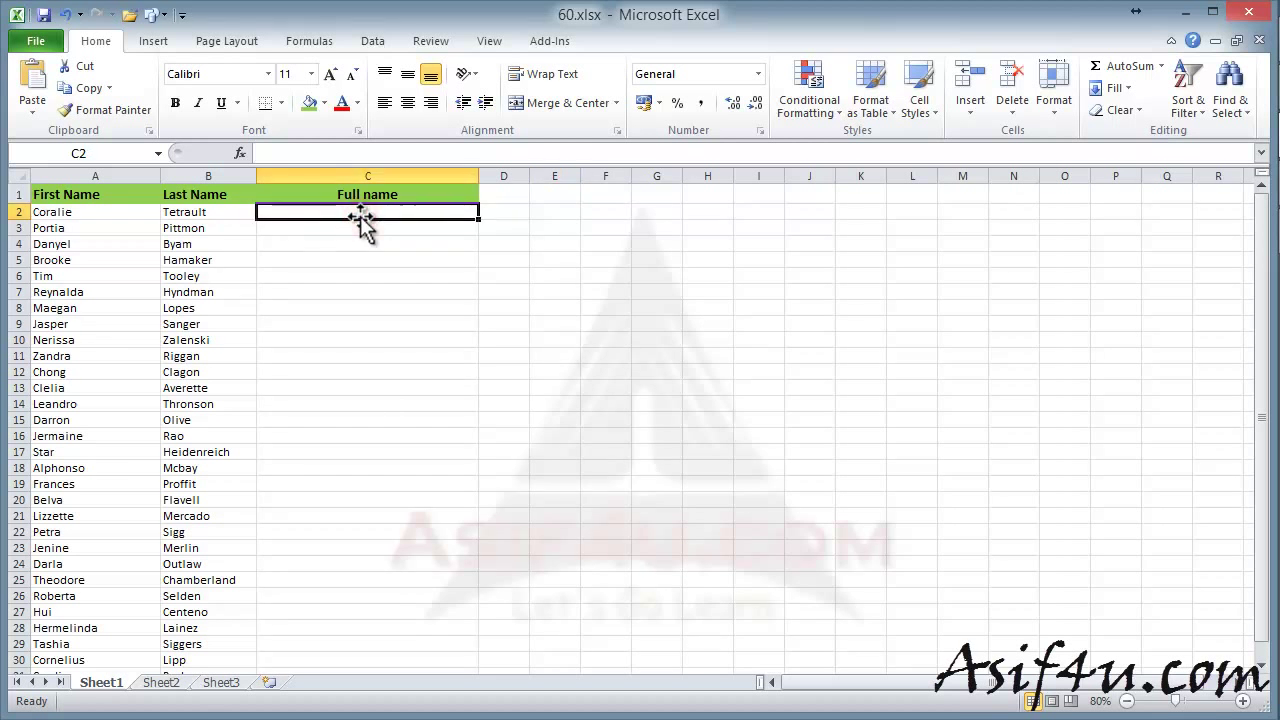
type("=")
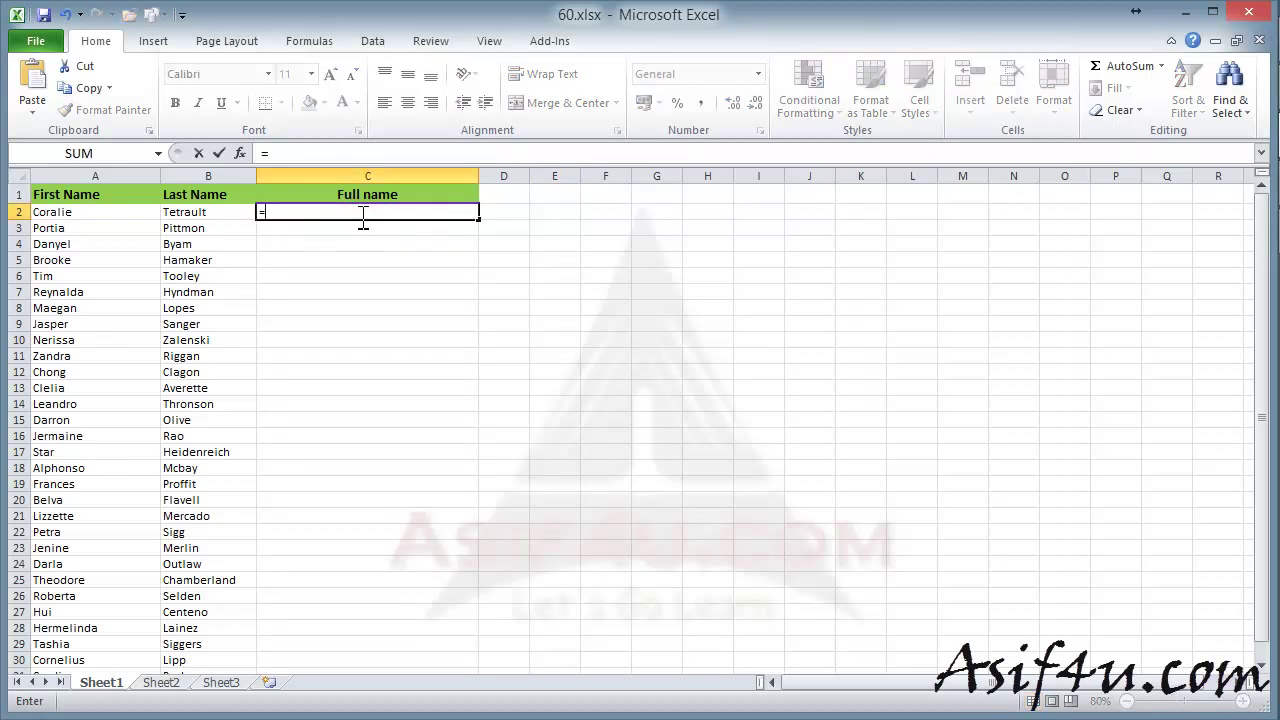
left_click(206, 212)
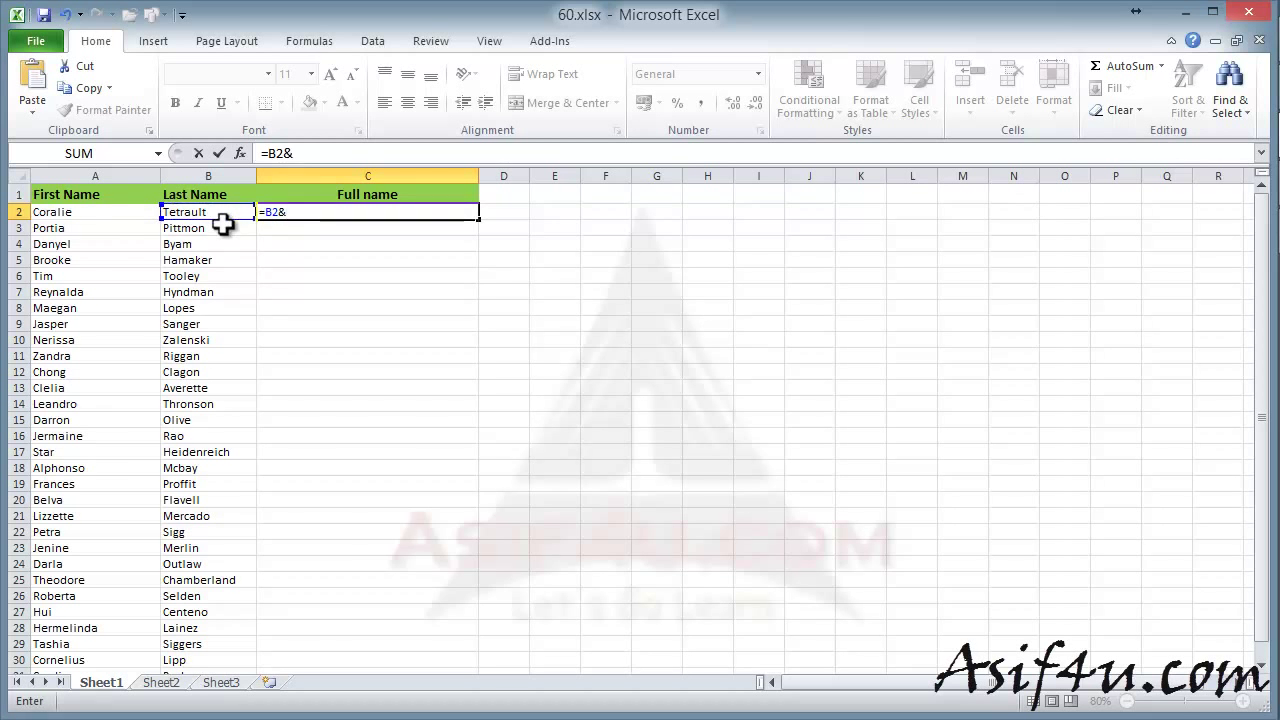
left_click(100, 214)
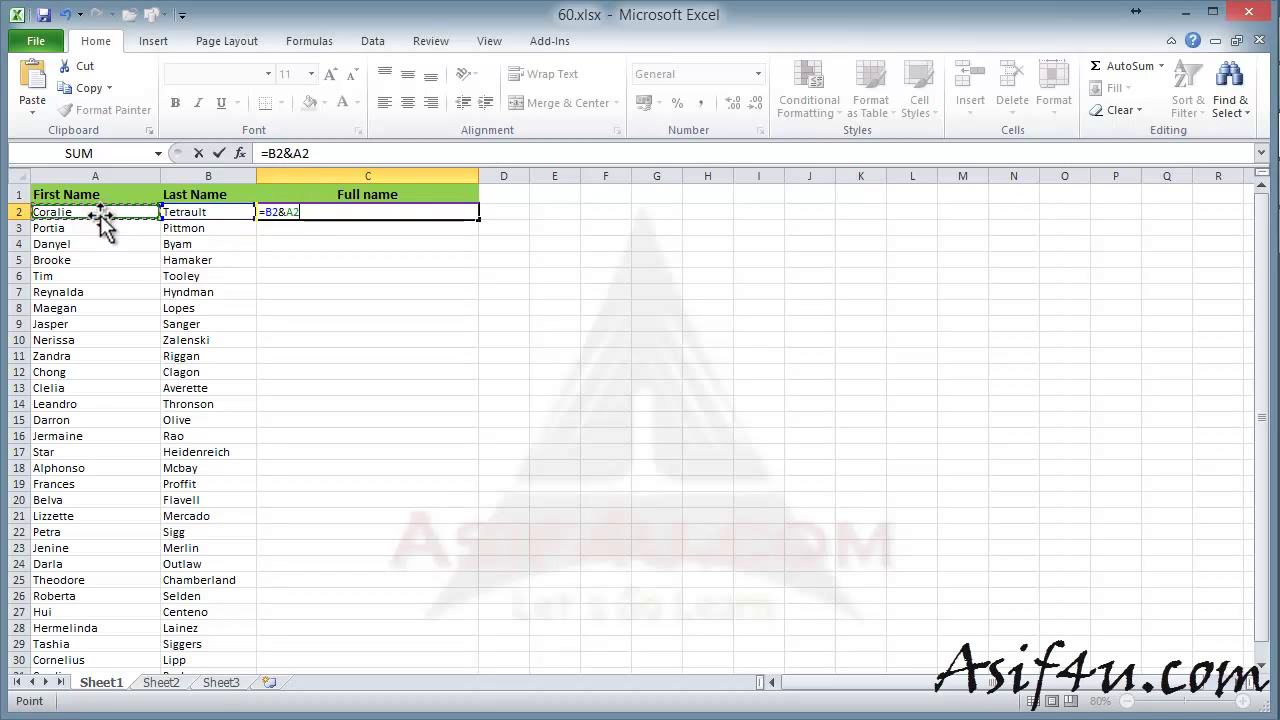
key("Return")
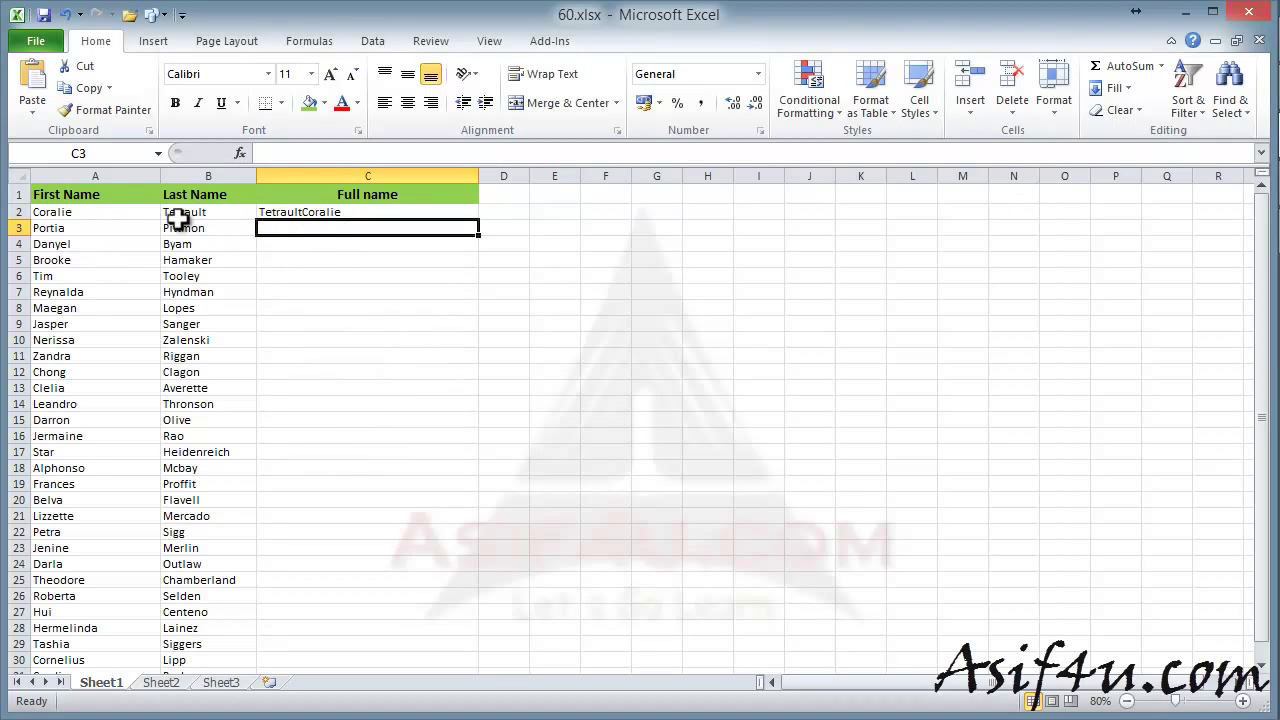
Fill the C2 formula down column C to row 30
left_click(318, 210)
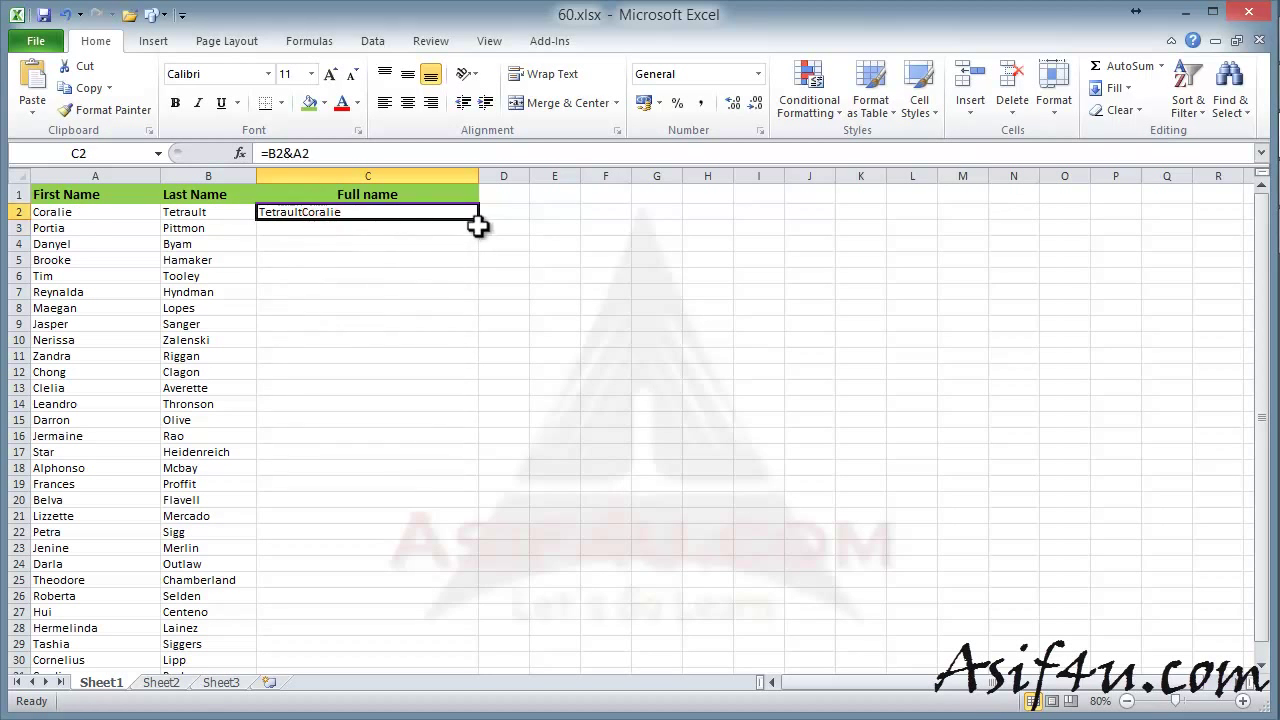
double_click(479, 218)
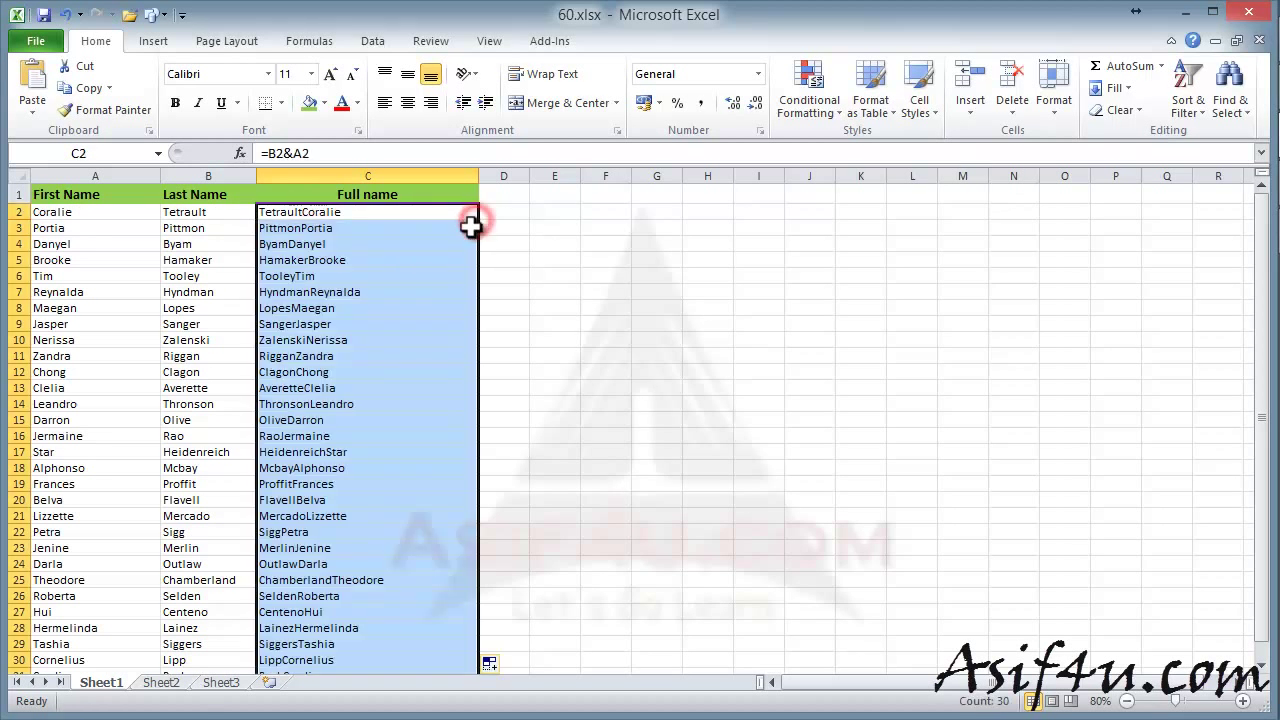
left_click(426, 306)
left_click(505, 277)
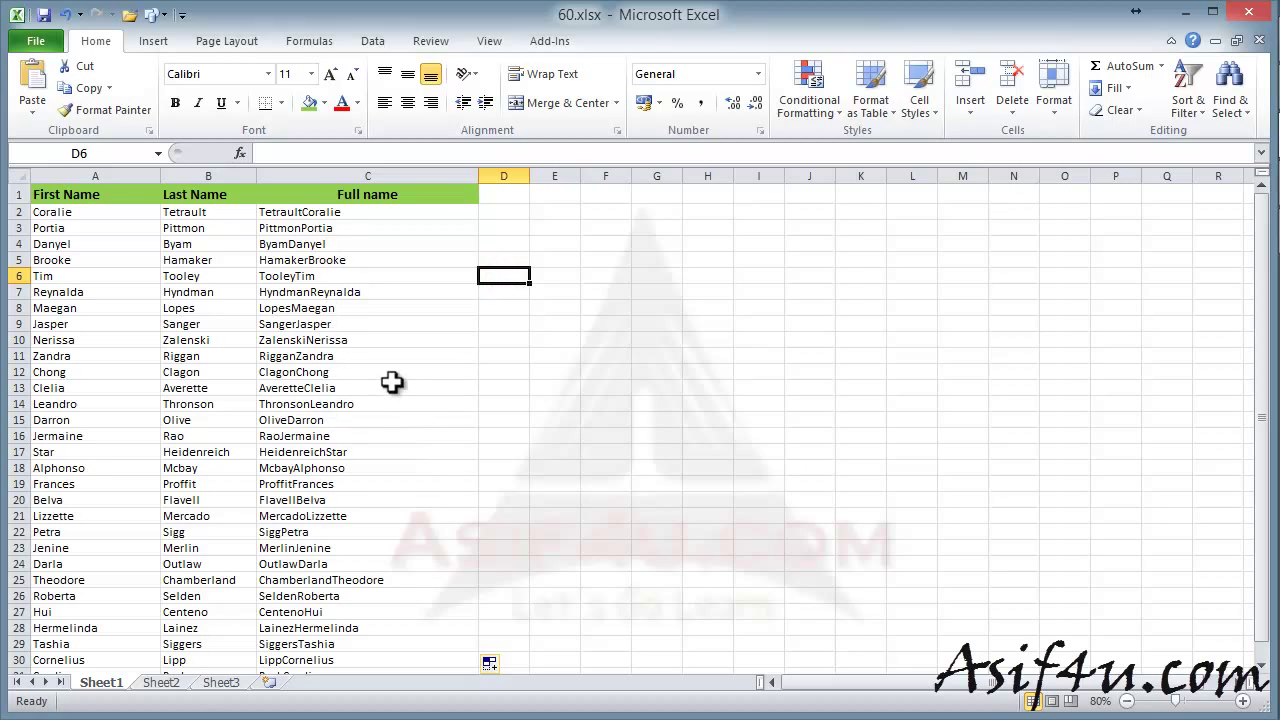
Undo the earlier fill and formula, then start a new =B2& formula in C2
left_click(66, 14)
left_click(66, 14)
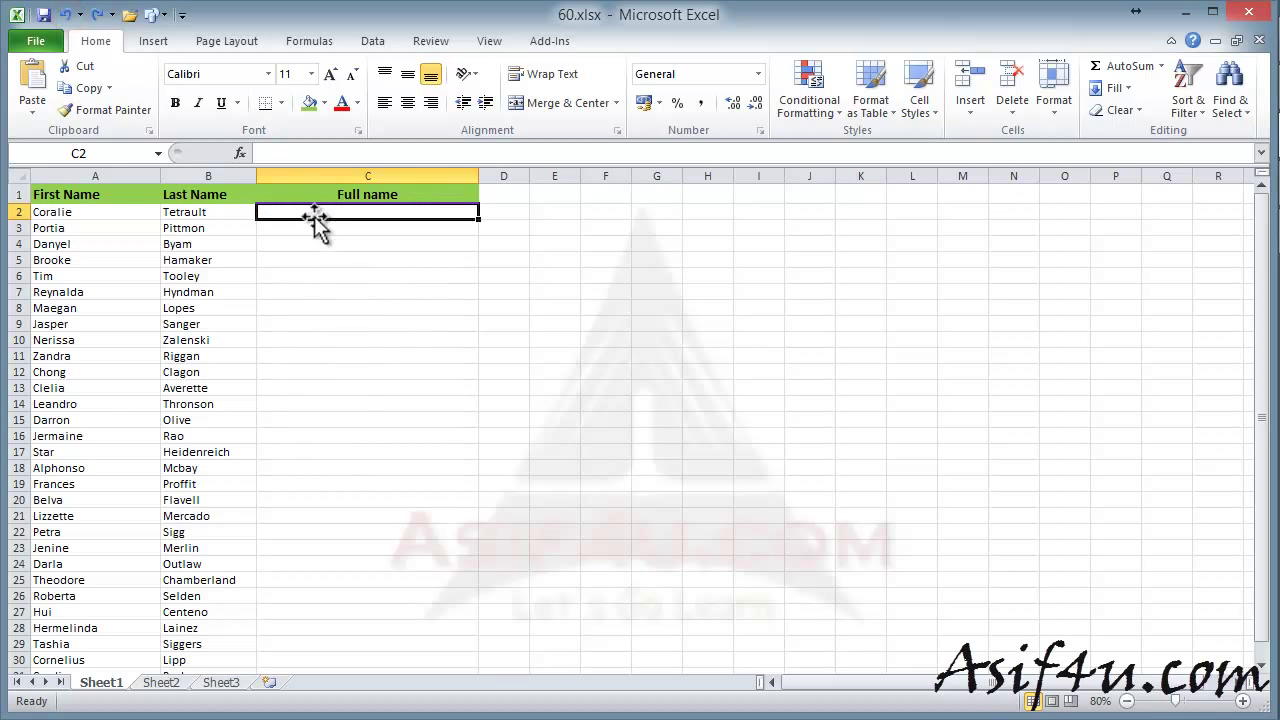
type("=")
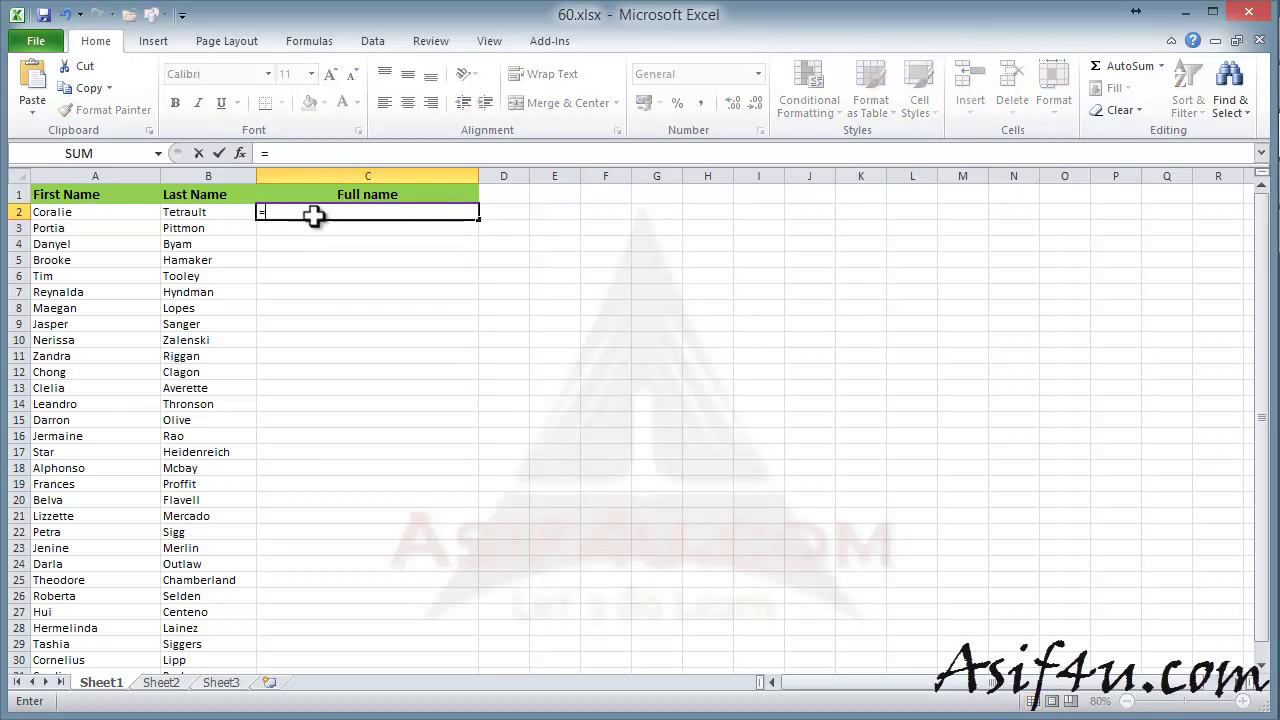
left_click(205, 214)
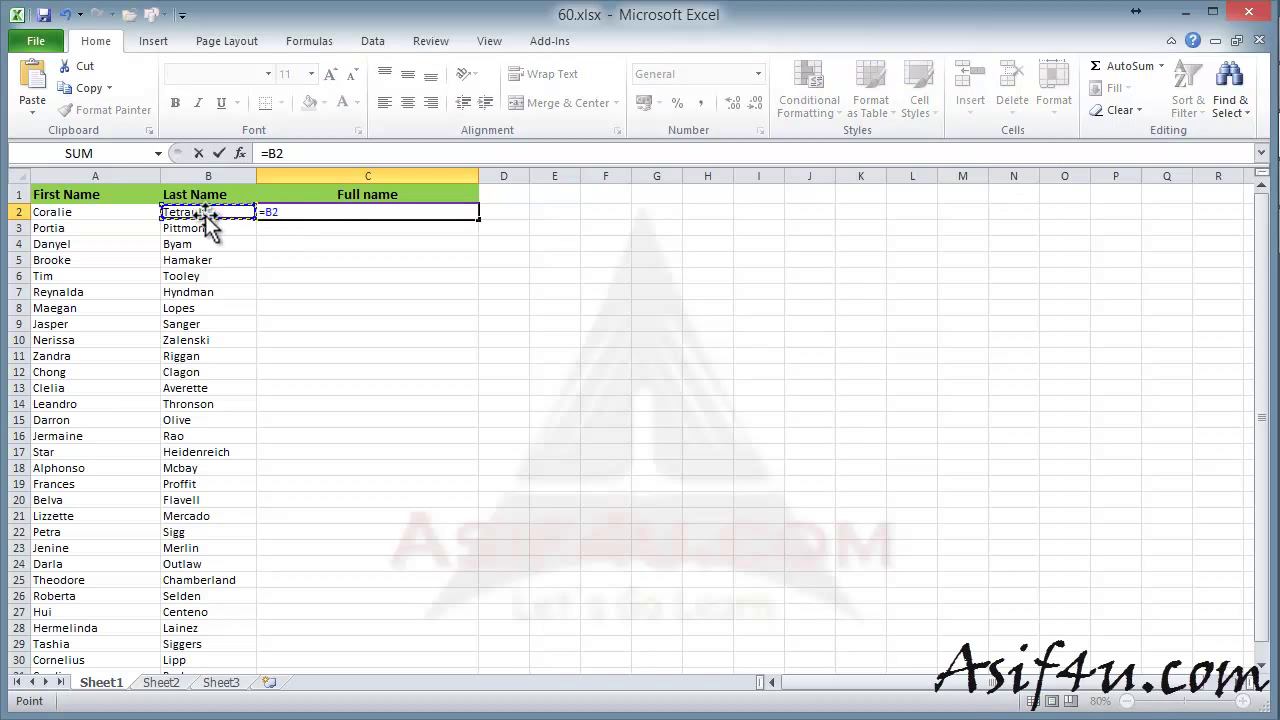
type("&")
left_click(206, 213)
key("Right")
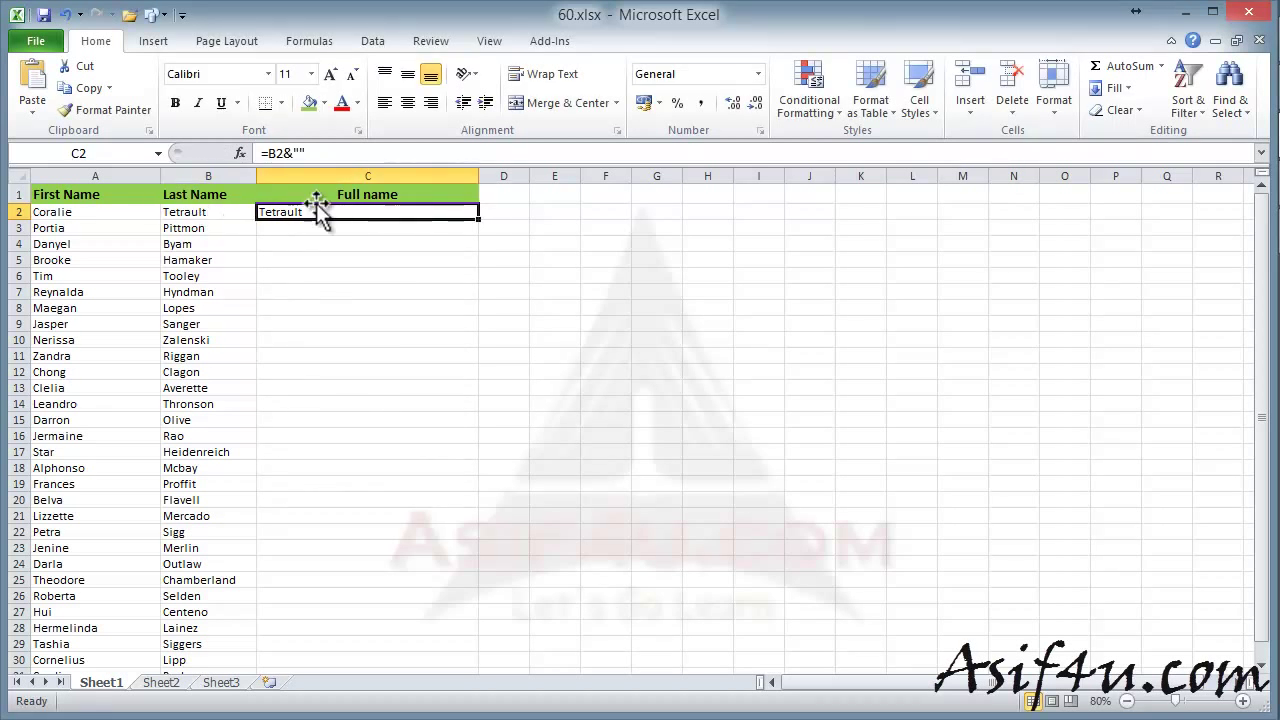
Complete C2 as =B2&" "&A2 and fill it down column C
double_click(316, 211)
left_click(291, 213)
type("&")
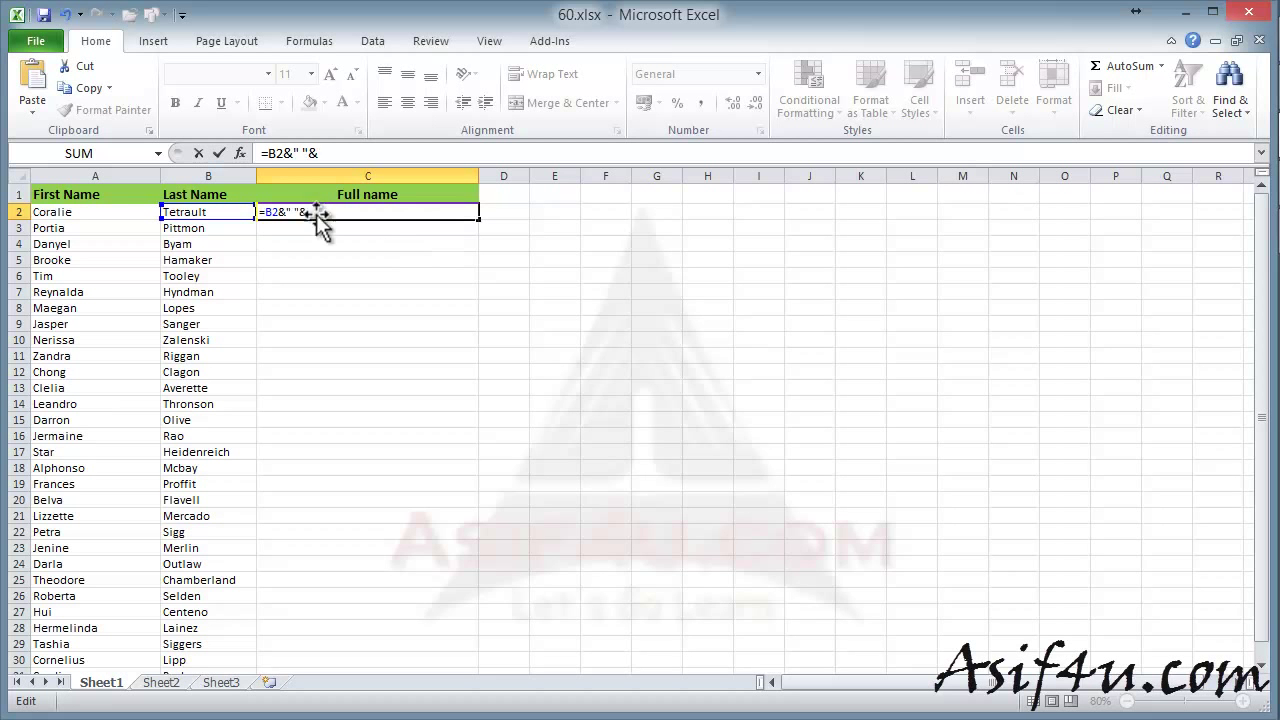
left_click(57, 212)
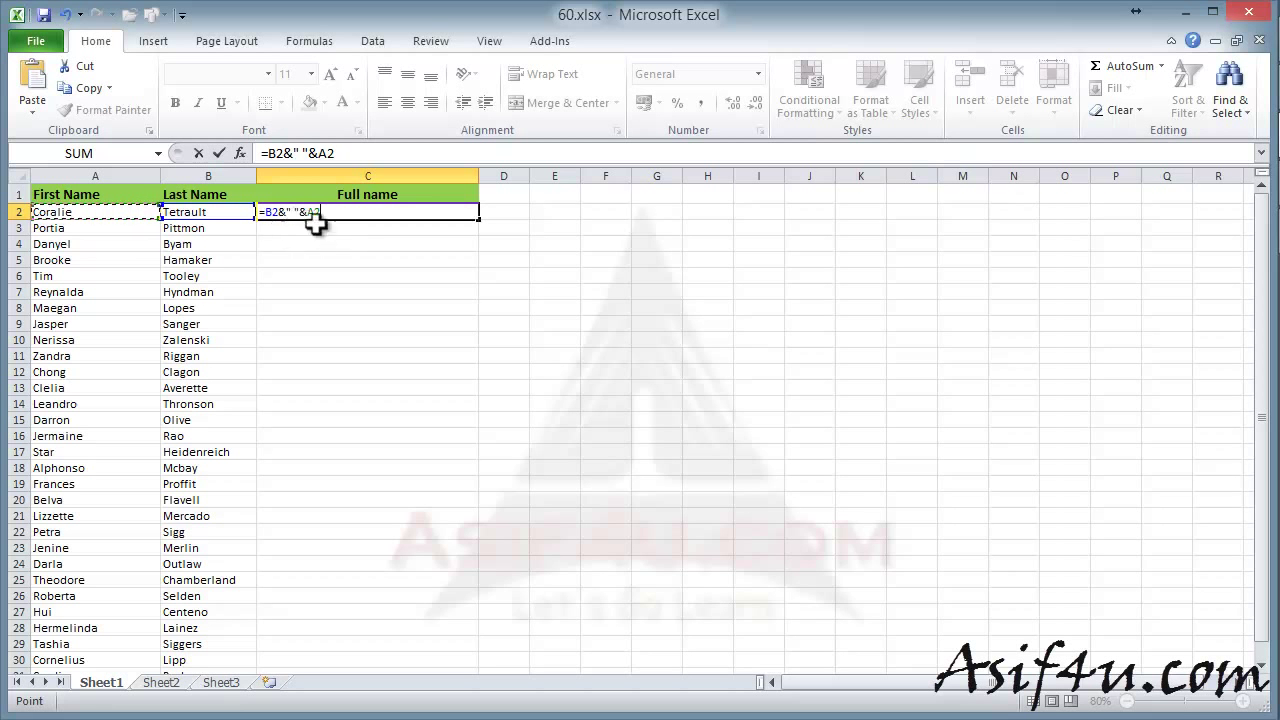
key("Return")
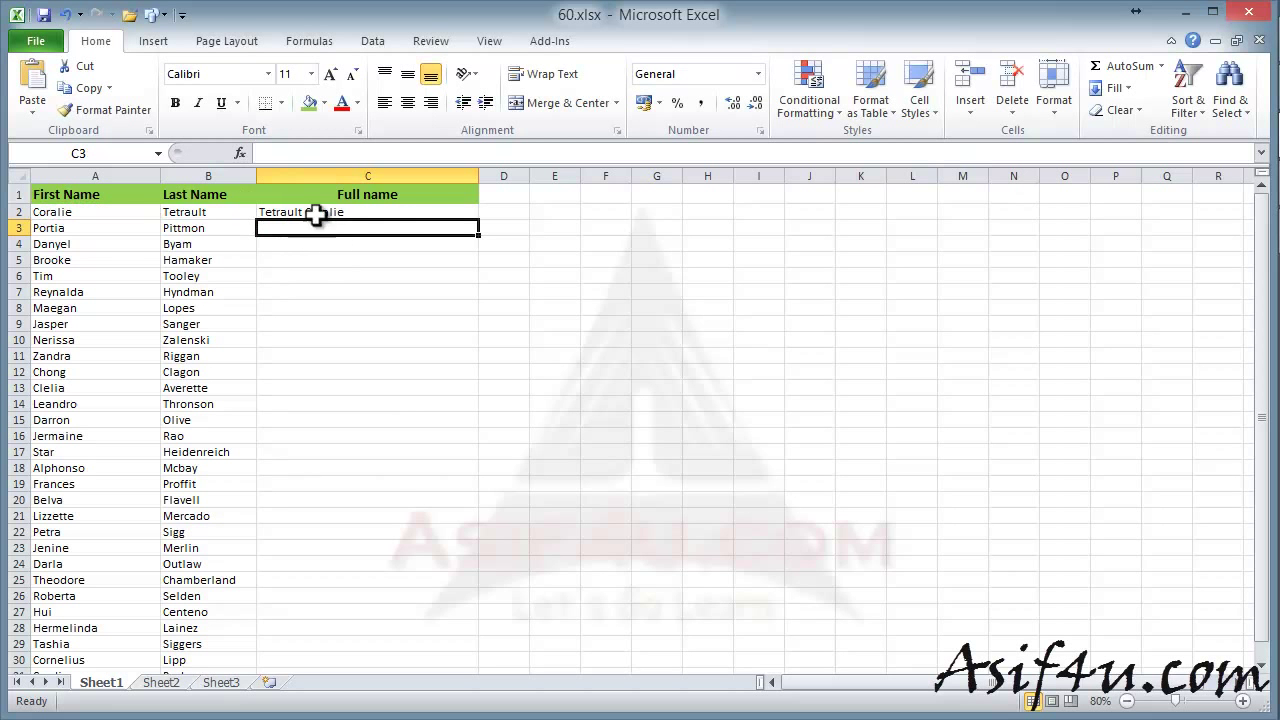
left_click(443, 212)
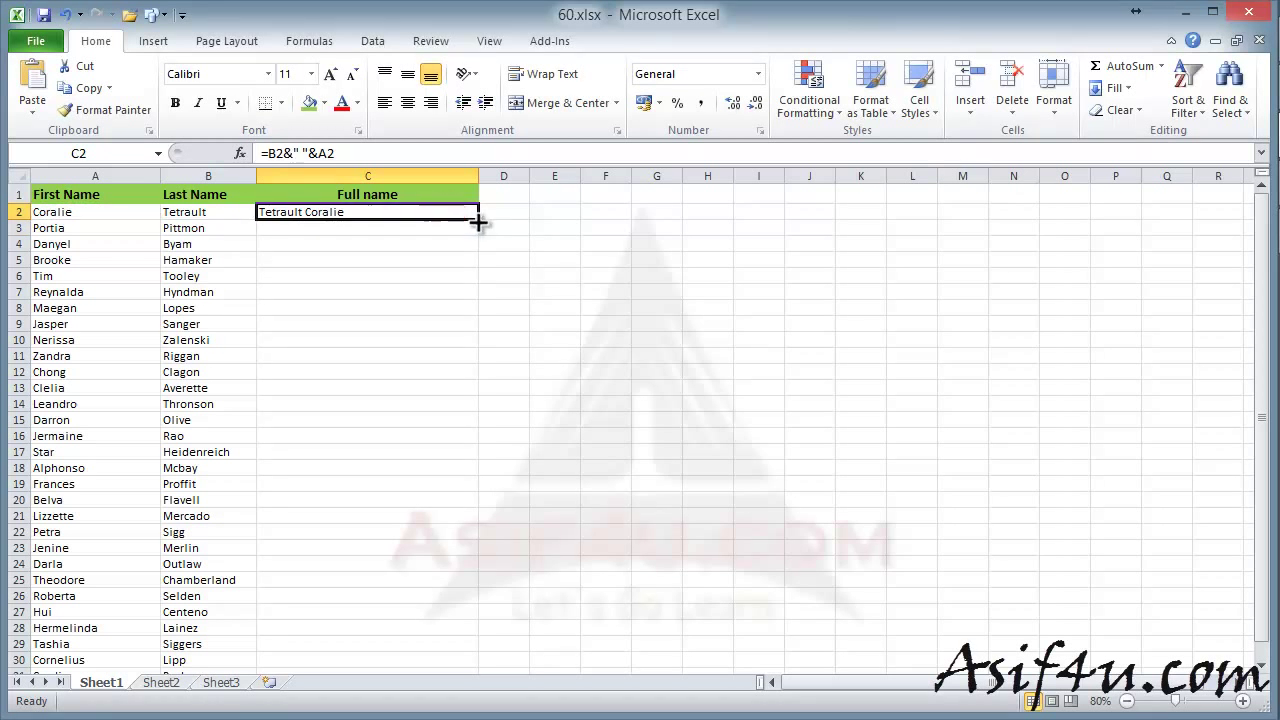
double_click(478, 220)
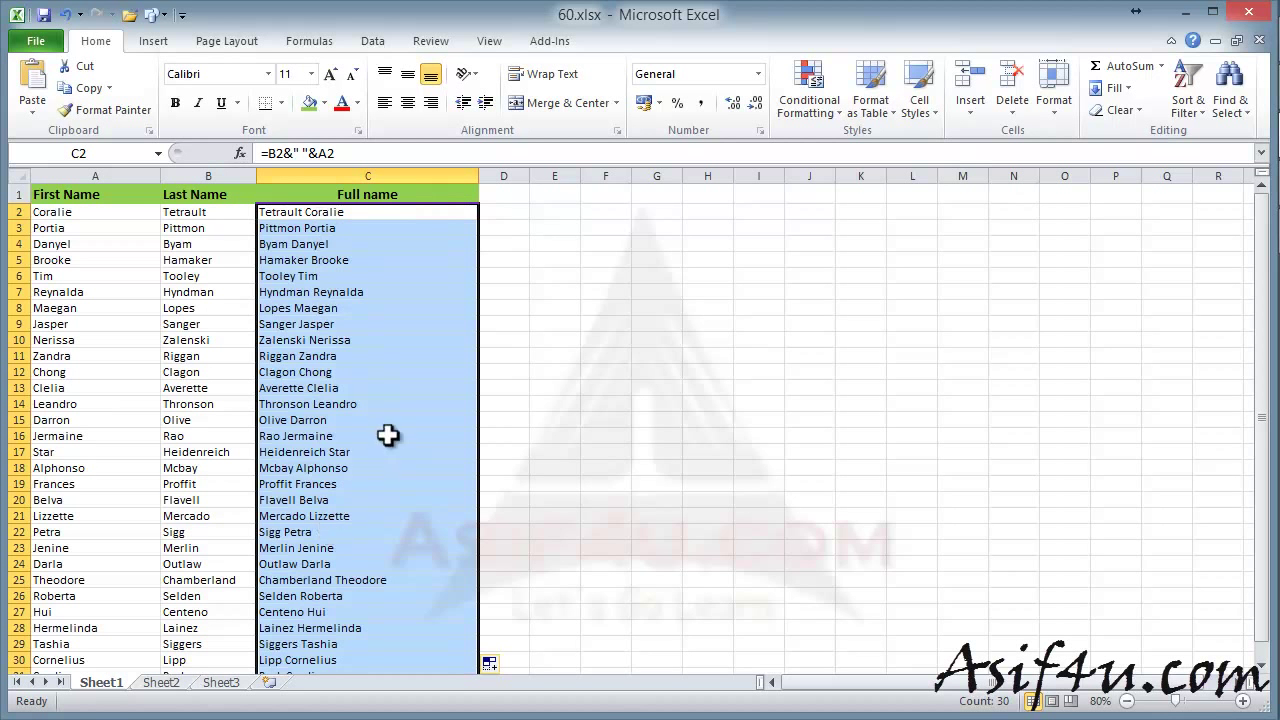
left_click(657, 343)
left_click(447, 305)
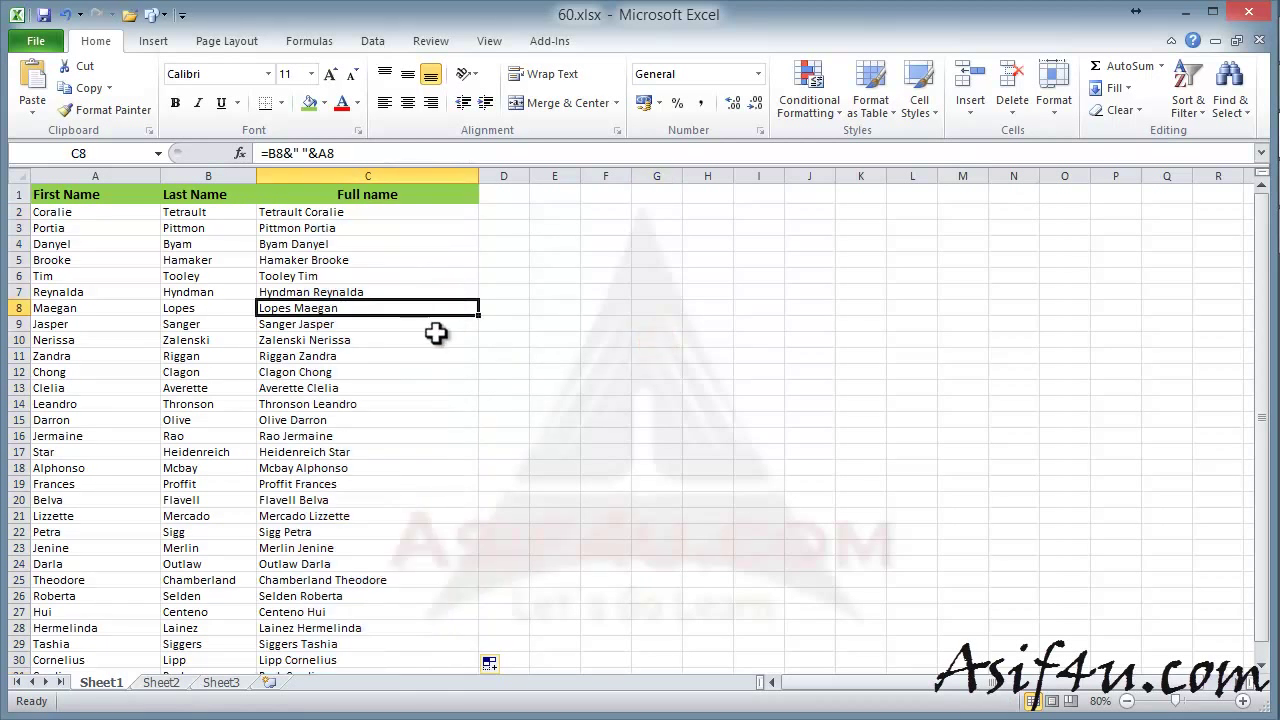
left_click(436, 336)
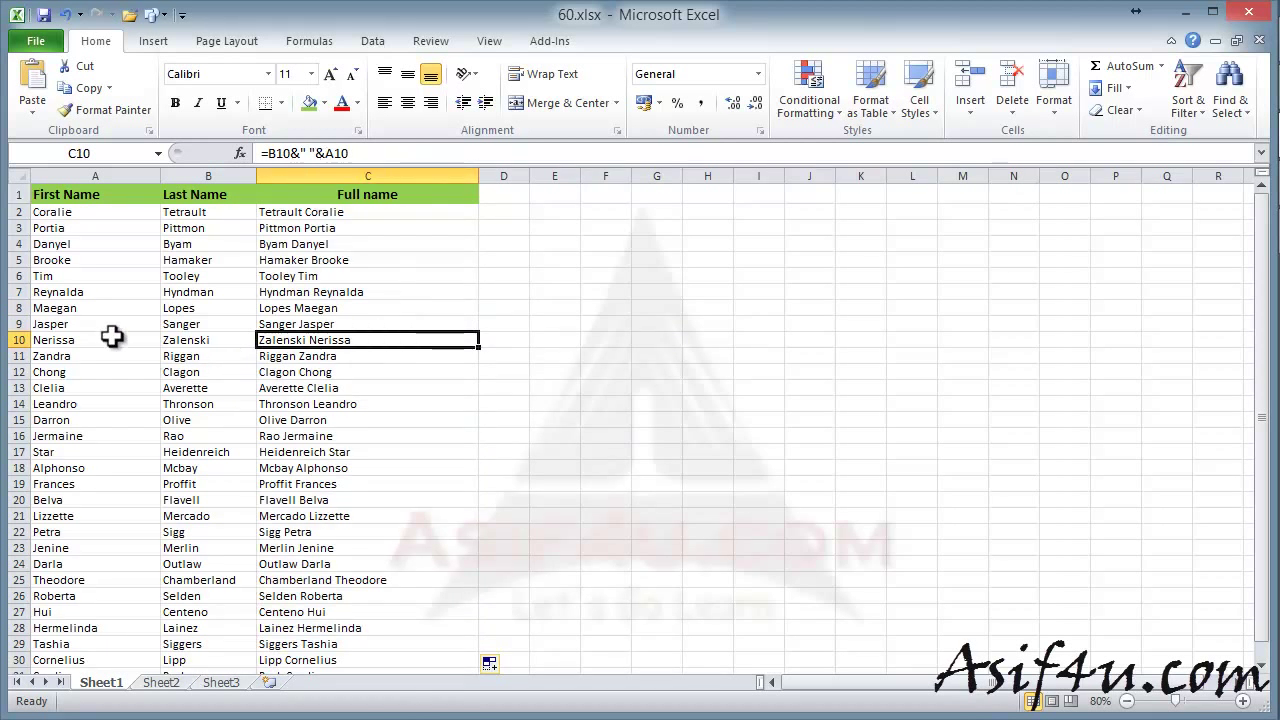
left_click(370, 357)
left_click(386, 402)
left_click(380, 436)
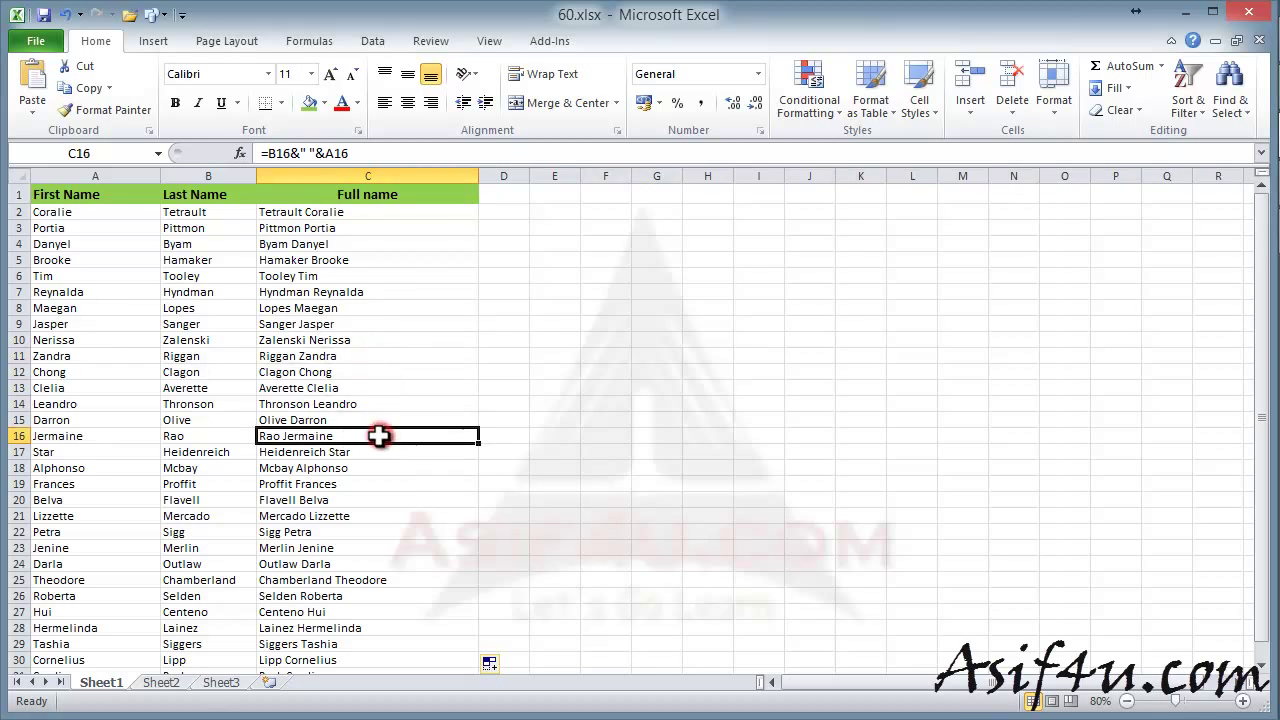
left_click(362, 292)
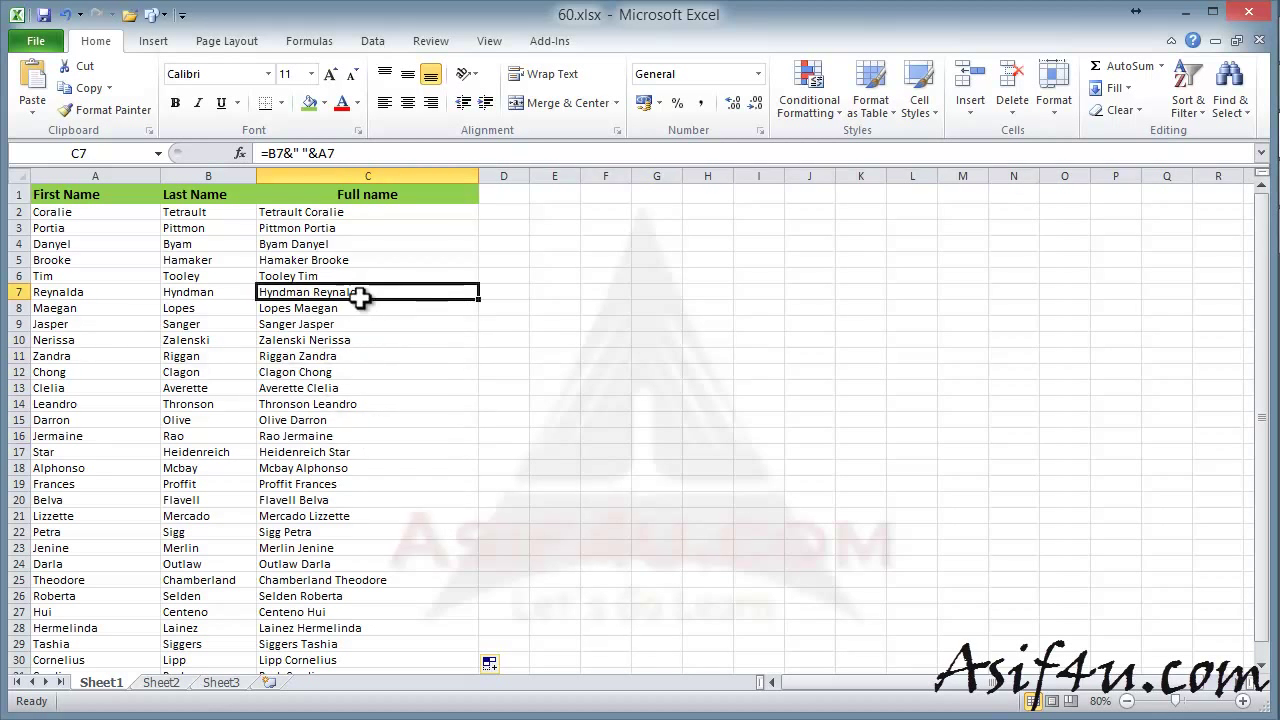
left_click(369, 210)
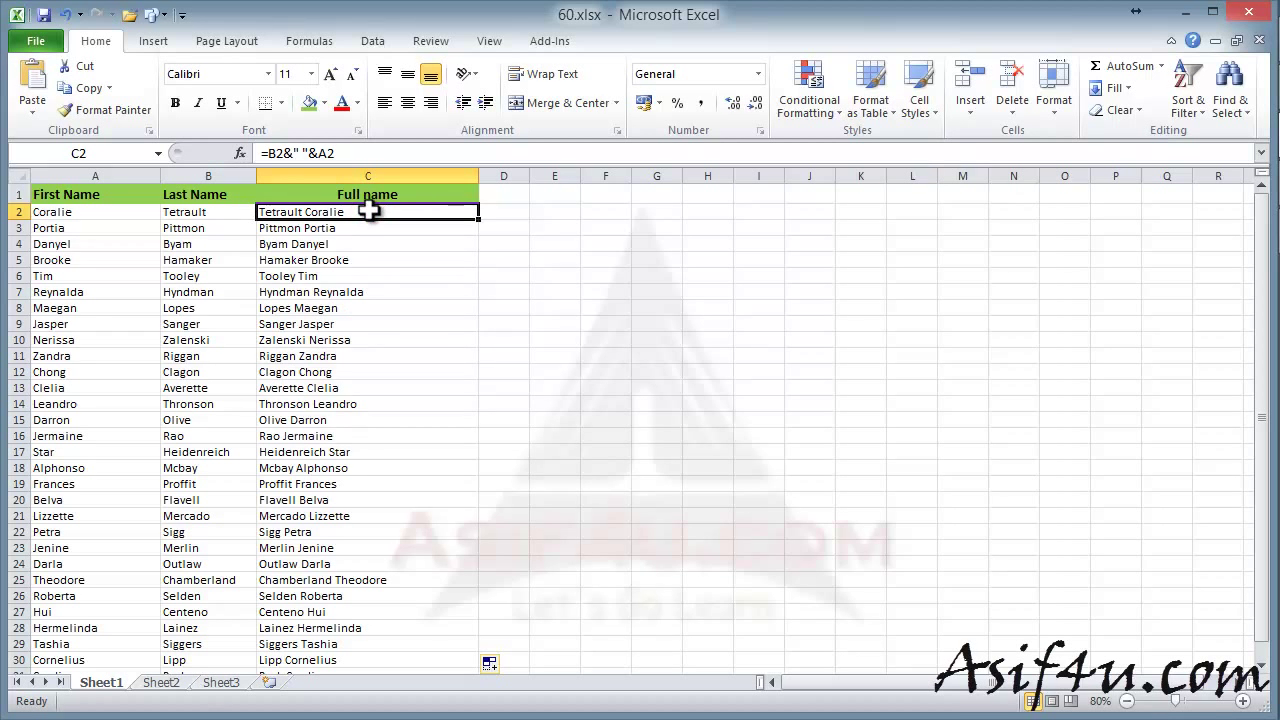
key("ctrl+shift+Down")
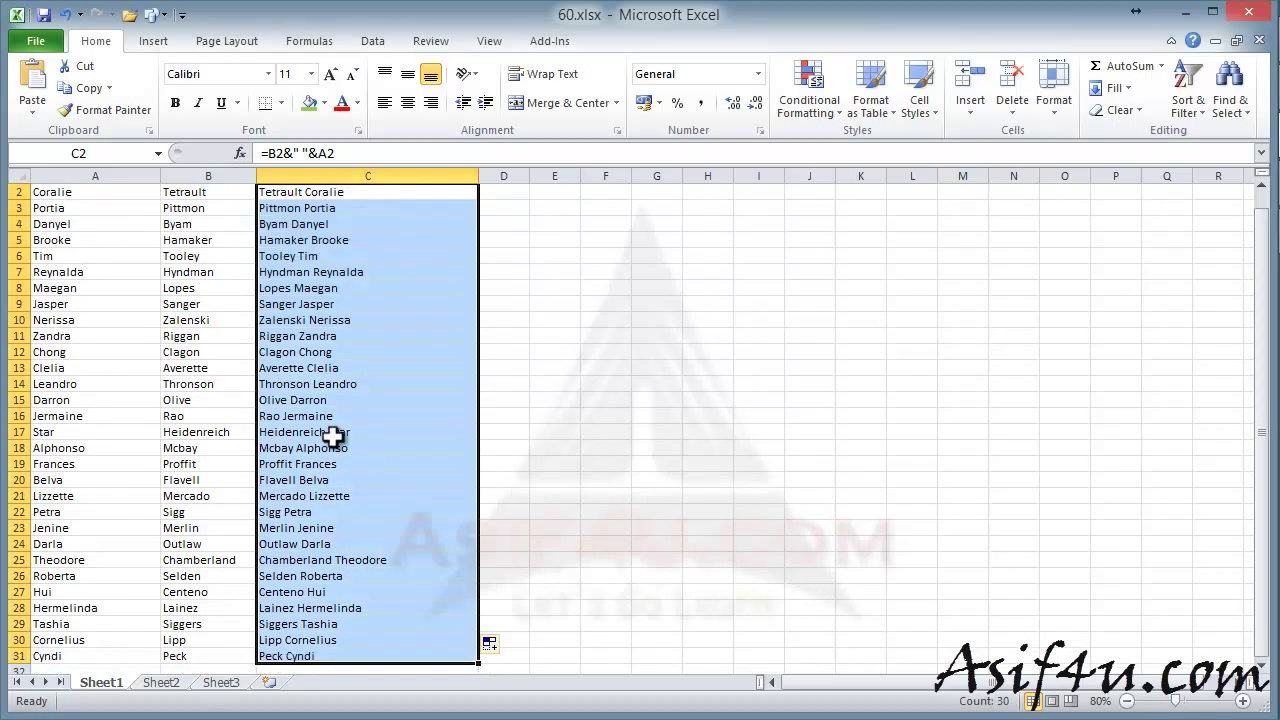
scroll(335, 437, "up", 1)
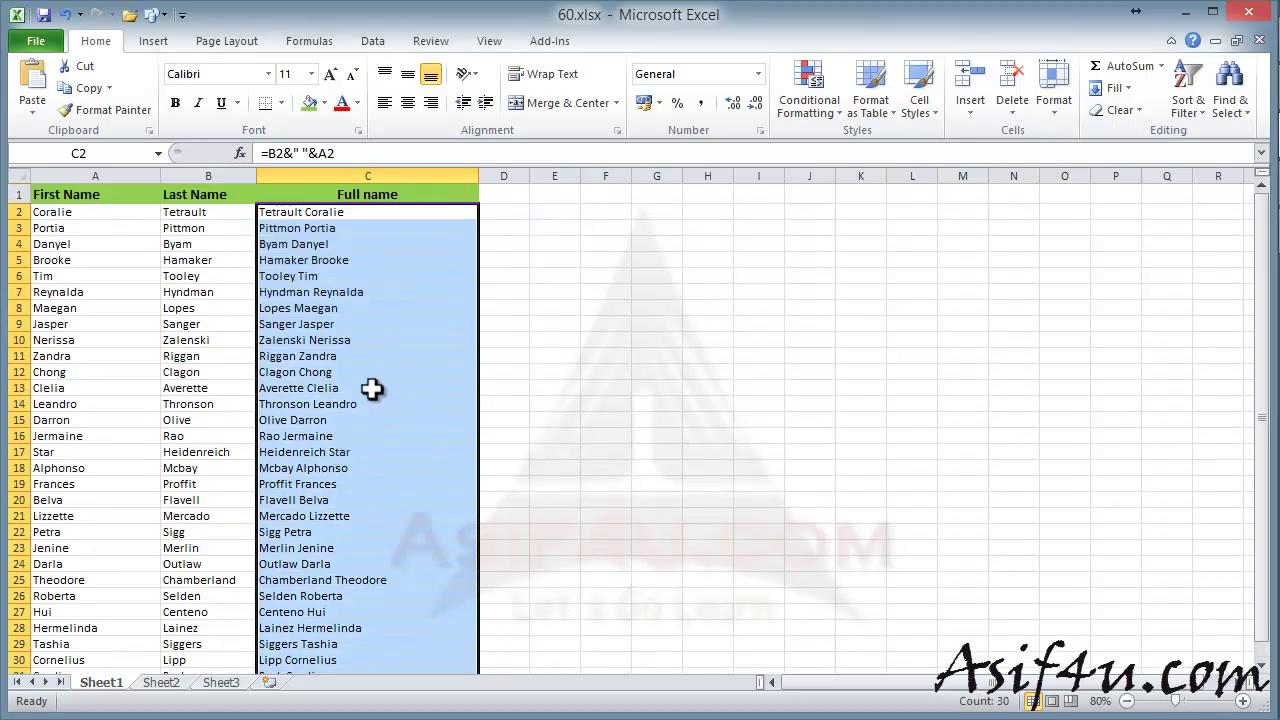
Copy the Full name cells and paste them back as Values
key("ctrl+d")
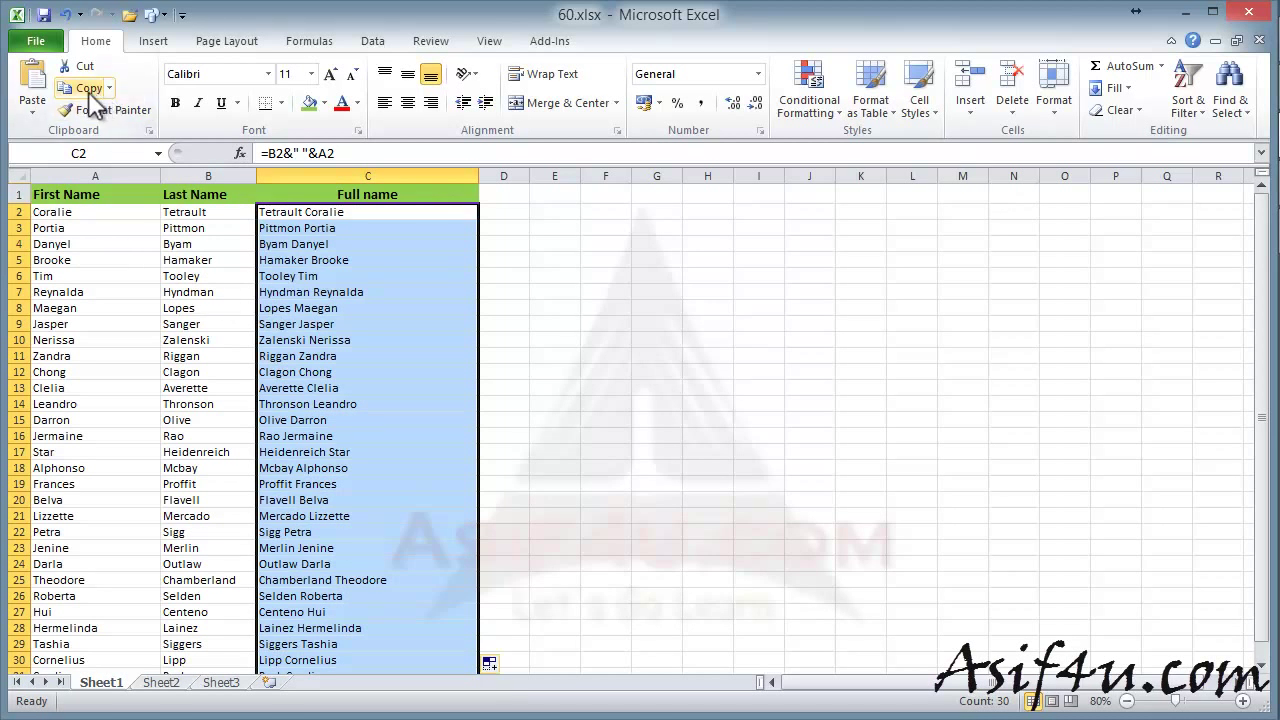
left_click(89, 90)
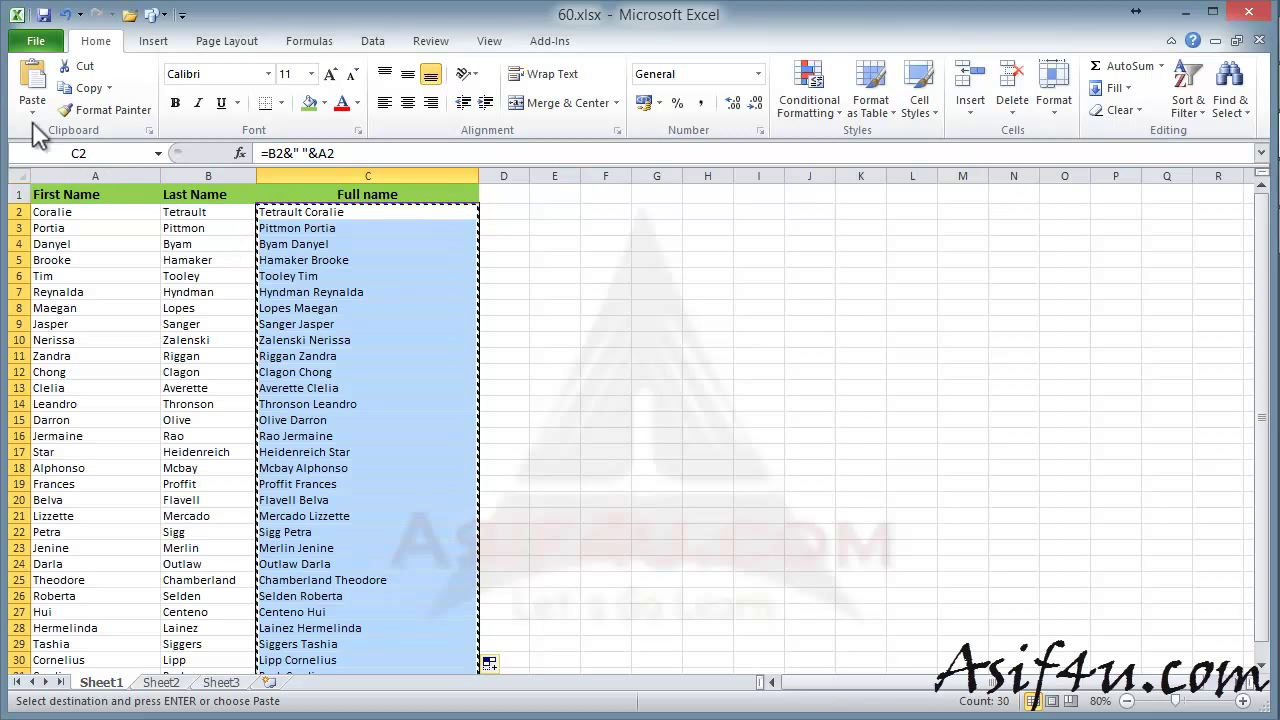
left_click(32, 114)
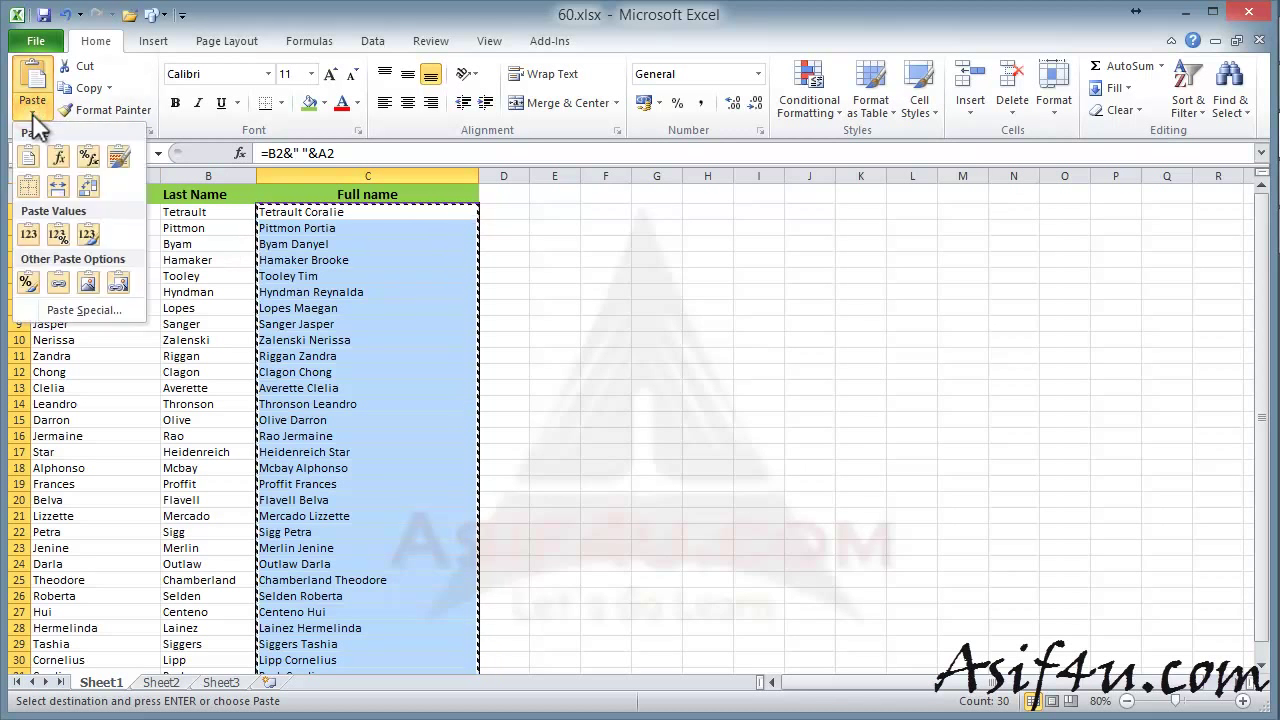
left_click(29, 234)
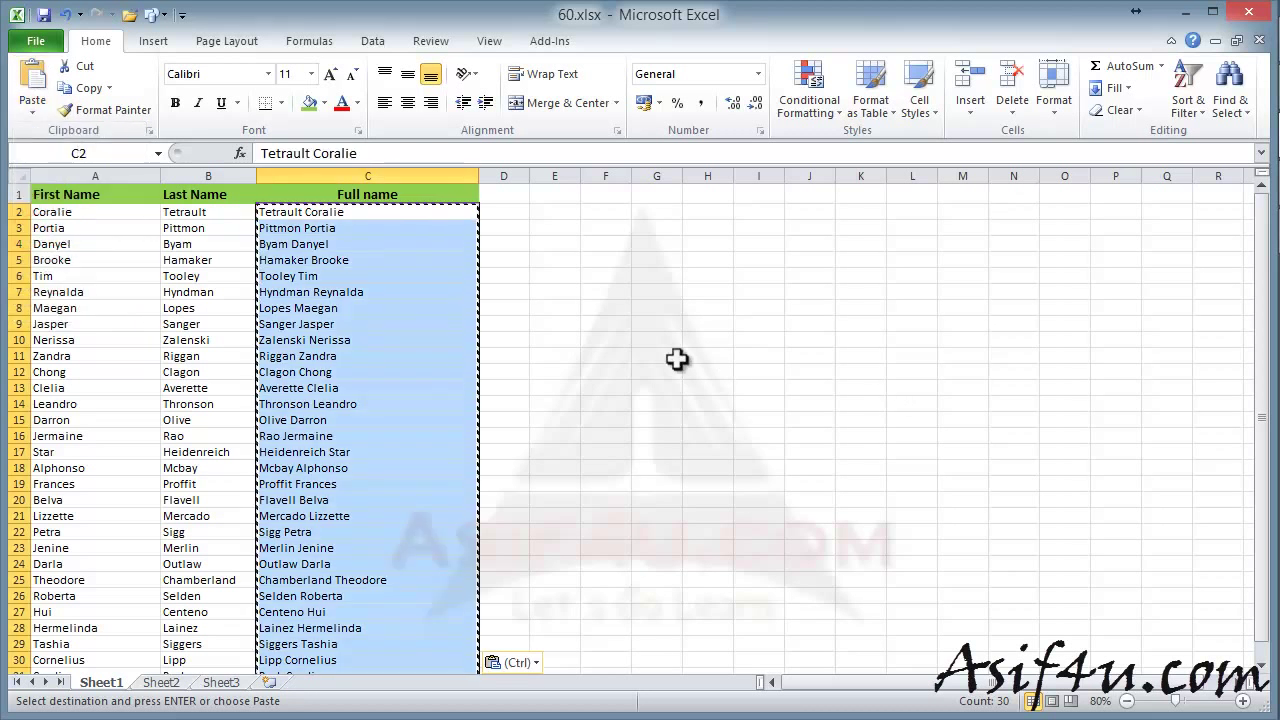
double_click(675, 356)
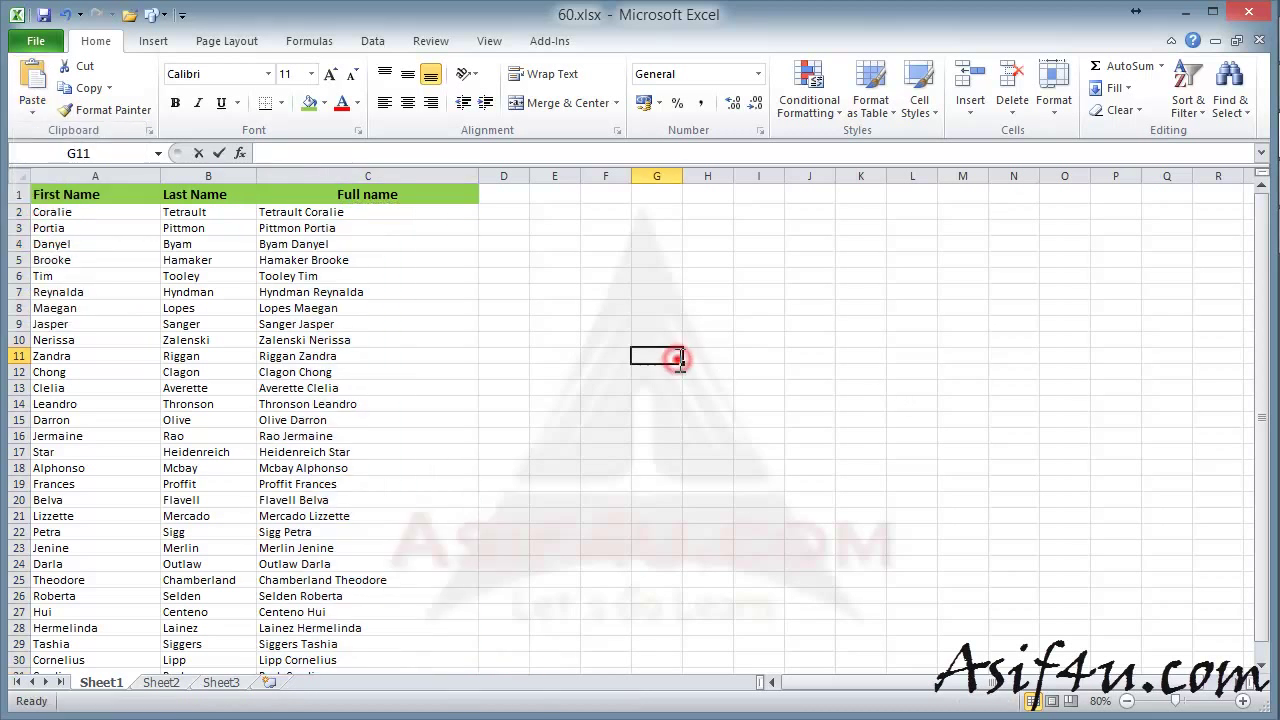
Check cells C2, C4, C8, C12, C15 and C19 now hold plain text
left_click(378, 213)
left_click(382, 245)
left_click(400, 307)
left_click(393, 371)
left_click(406, 420)
left_click(388, 483)
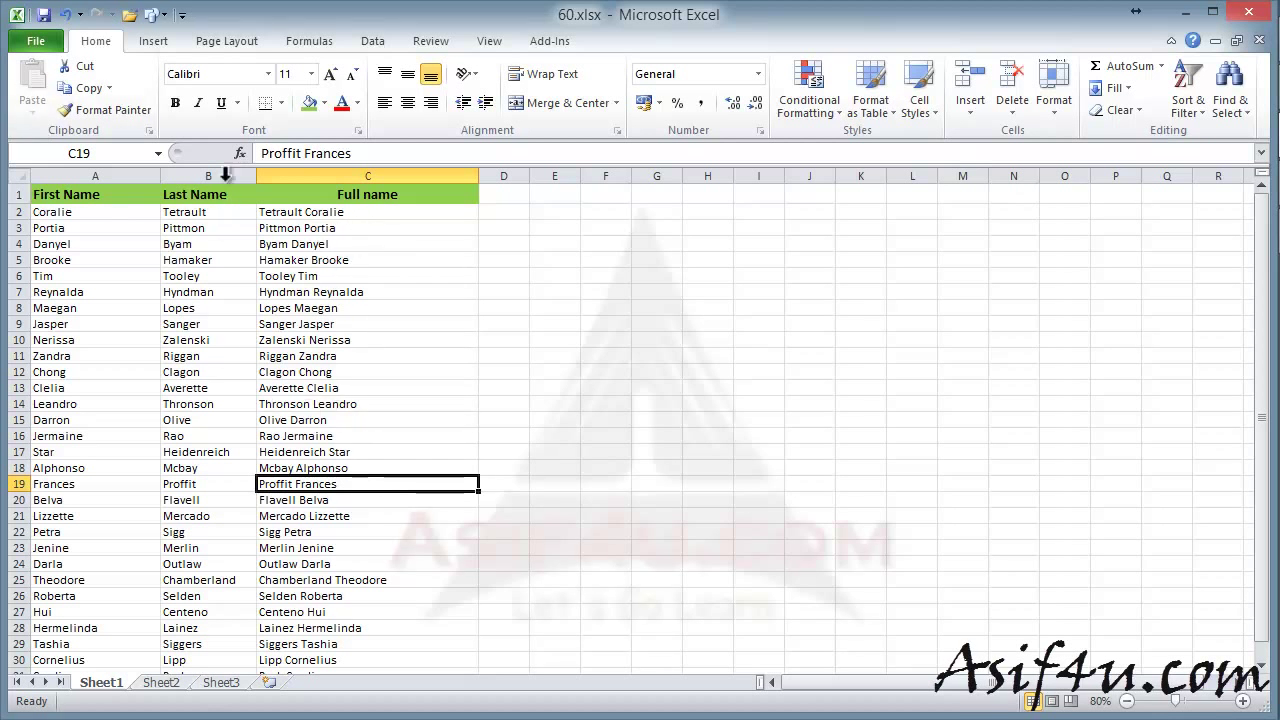
Delete the First Name and Last Name columns, then AutoFit the Full name column A
left_click_drag(232, 177, 89, 177)
right_click(89, 177)
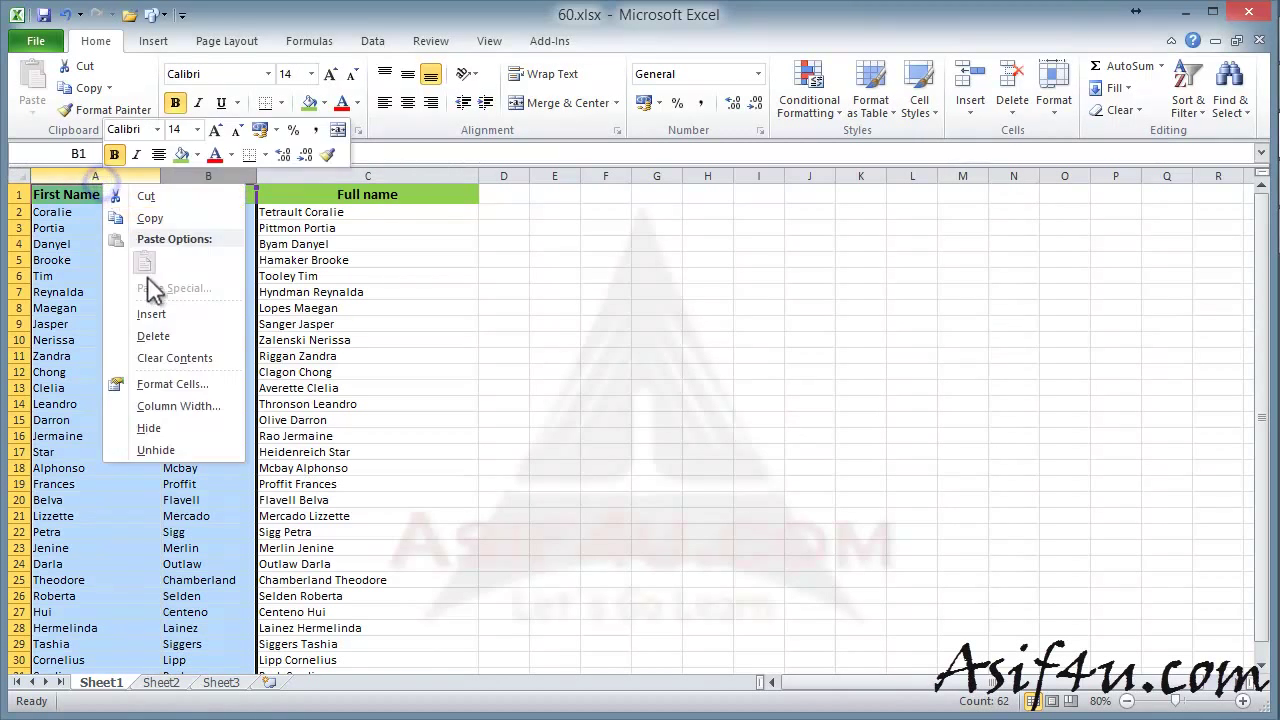
left_click(159, 337)
left_click(457, 358)
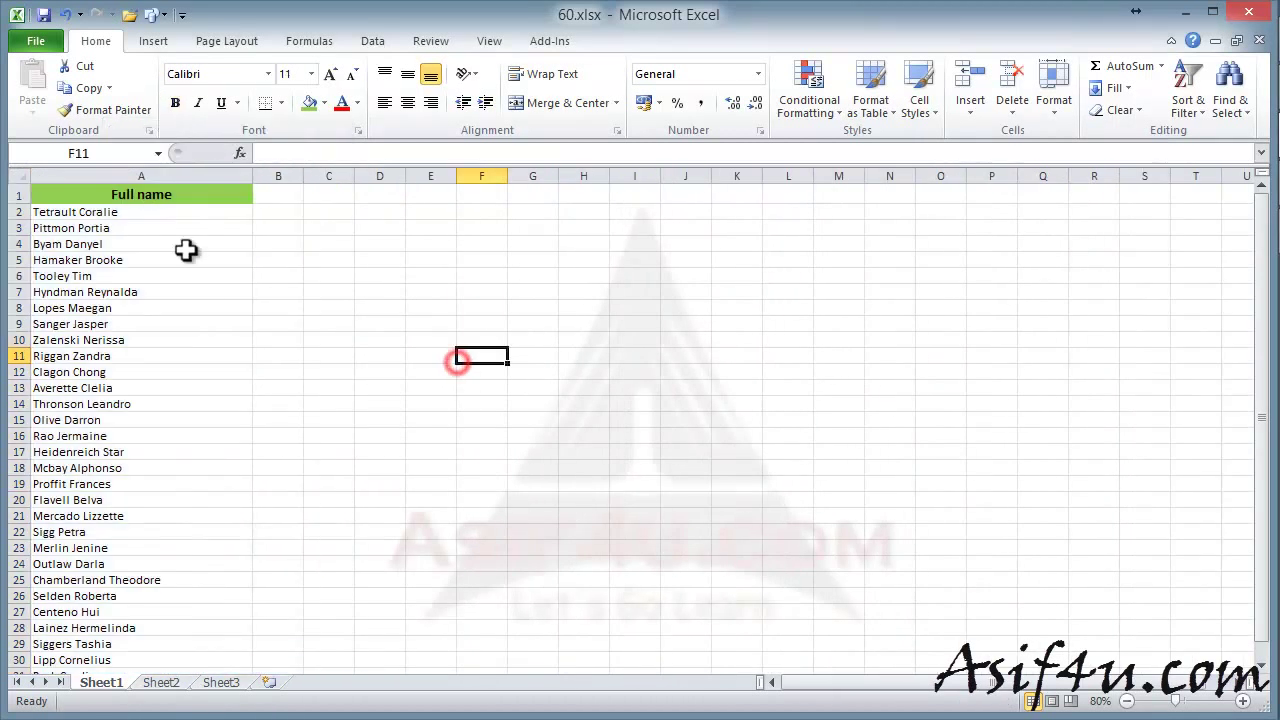
left_click_drag(252, 176, 252, 176)
double_click(252, 176)
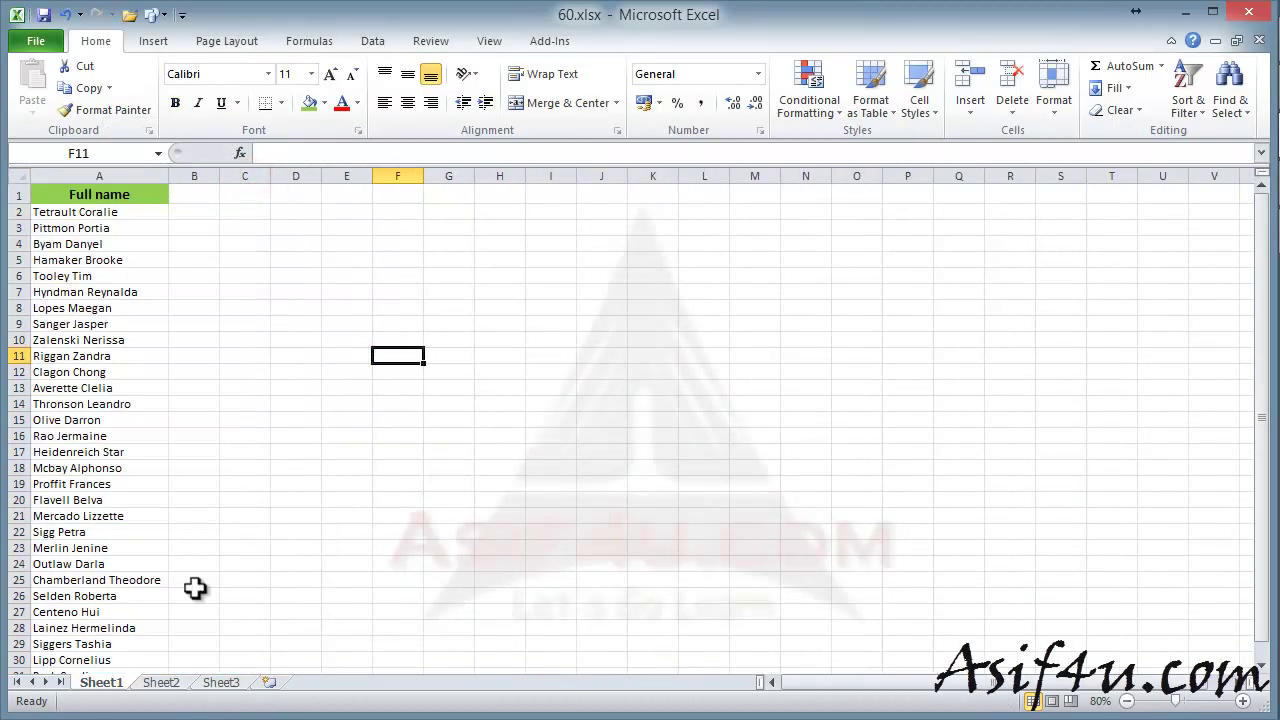